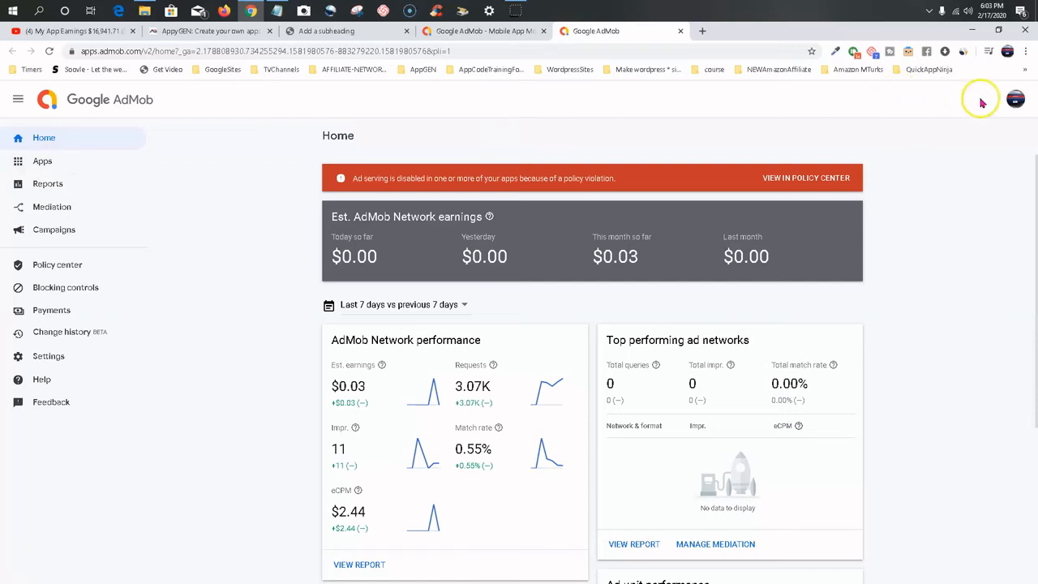
Copy the AdMob publisher ID from the account details.
left_click(1013, 100)
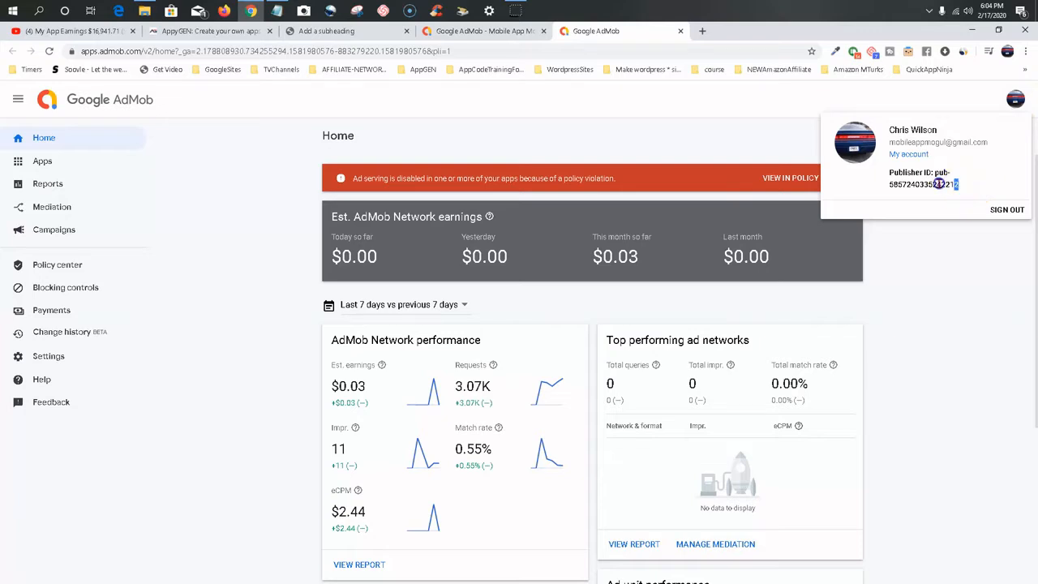
left_click_drag(939, 183, 903, 174)
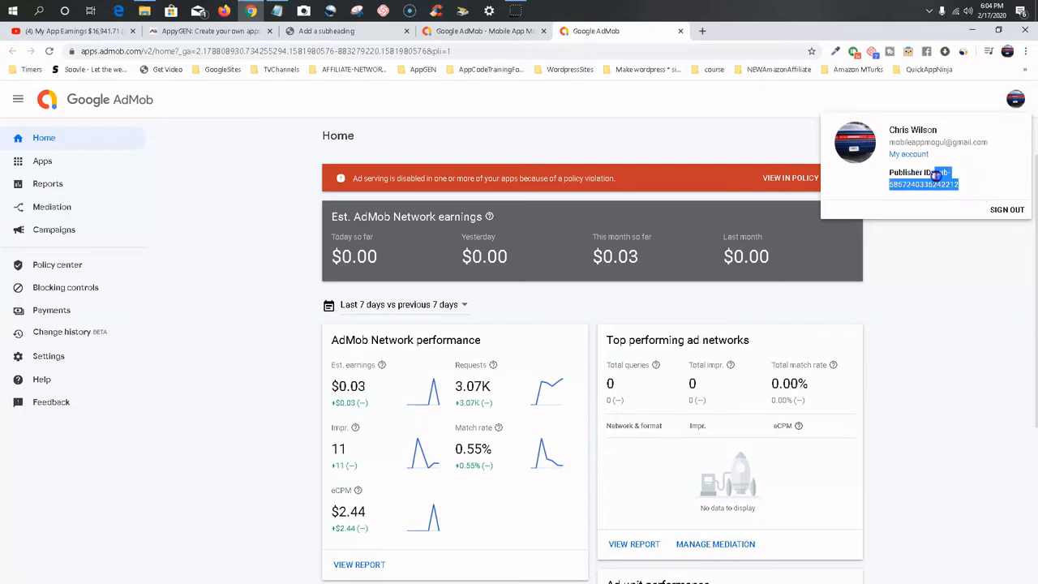
right_click(939, 183)
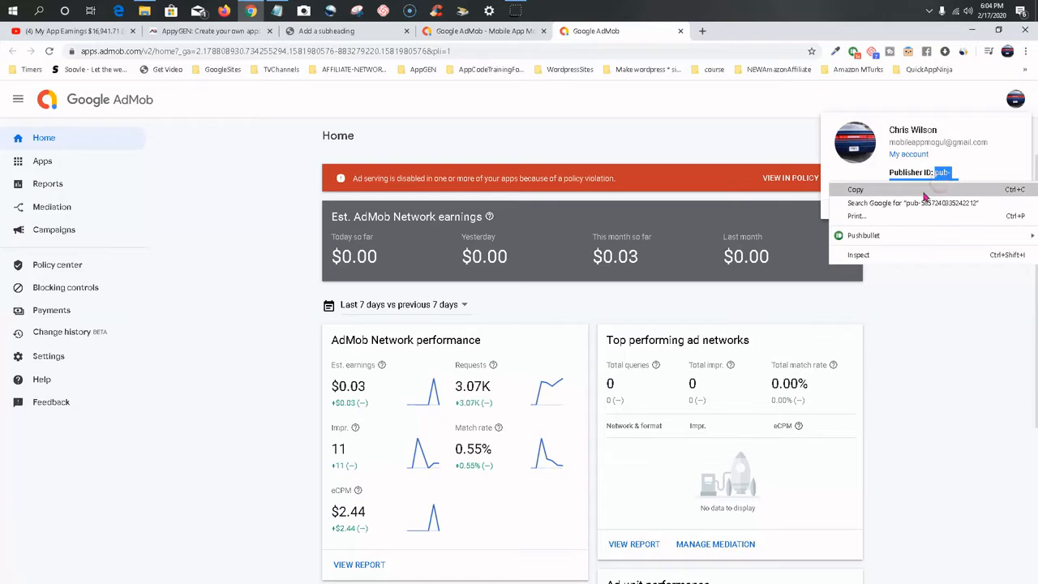
left_click(912, 192)
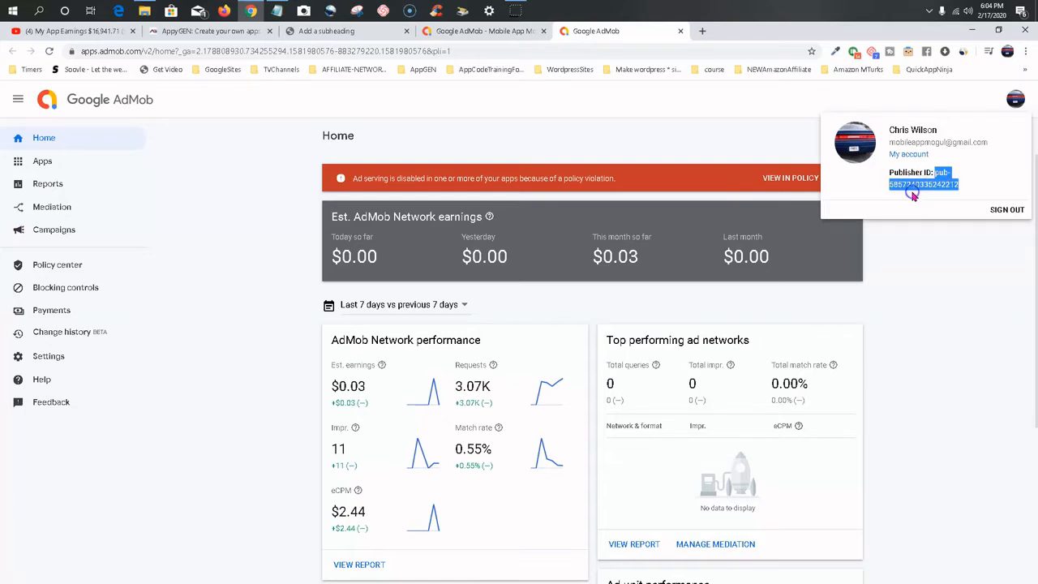
Switch to AppyGEN and sign in with the saved account credentials.
left_click(200, 33)
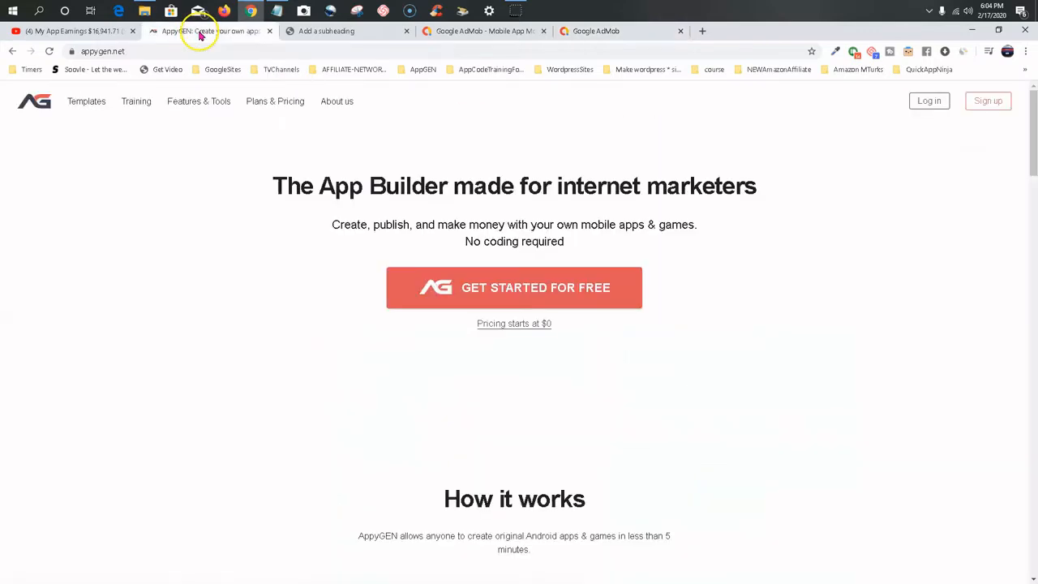
left_click(931, 102)
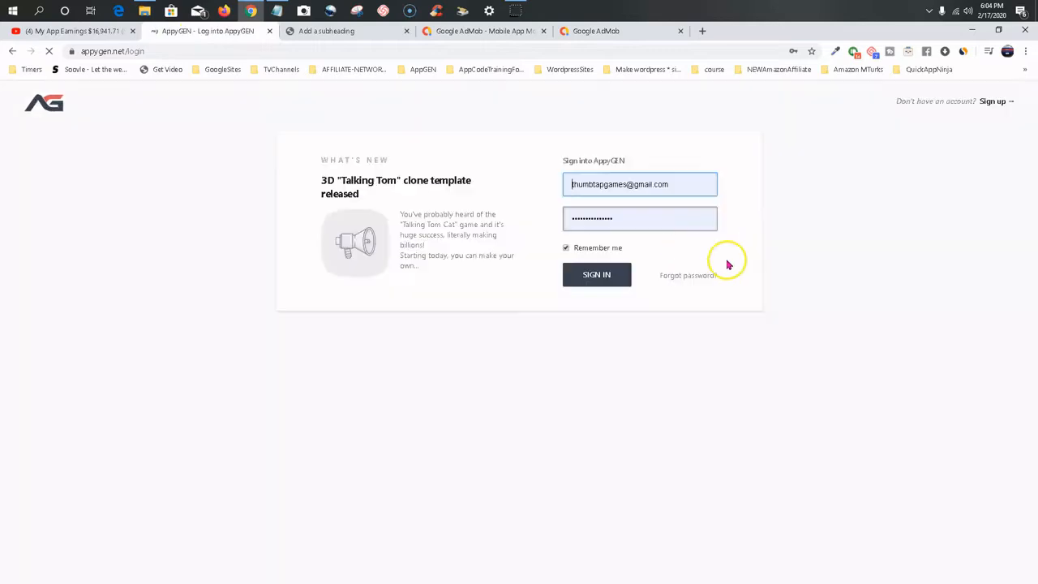
left_click(602, 281)
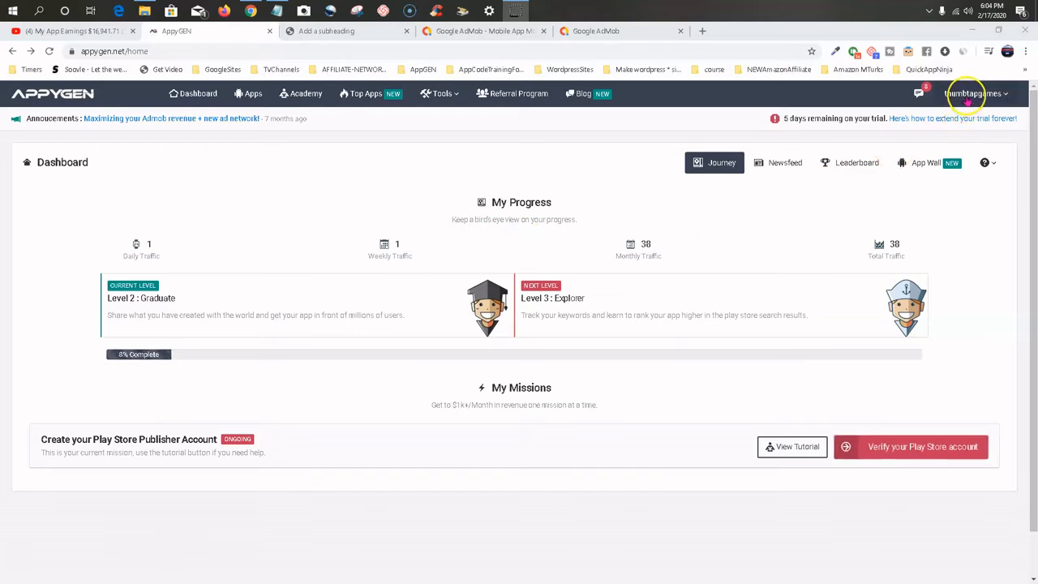
Open the AppyGEN account settings, where the Admob Publisher ID is stored.
left_click(969, 95)
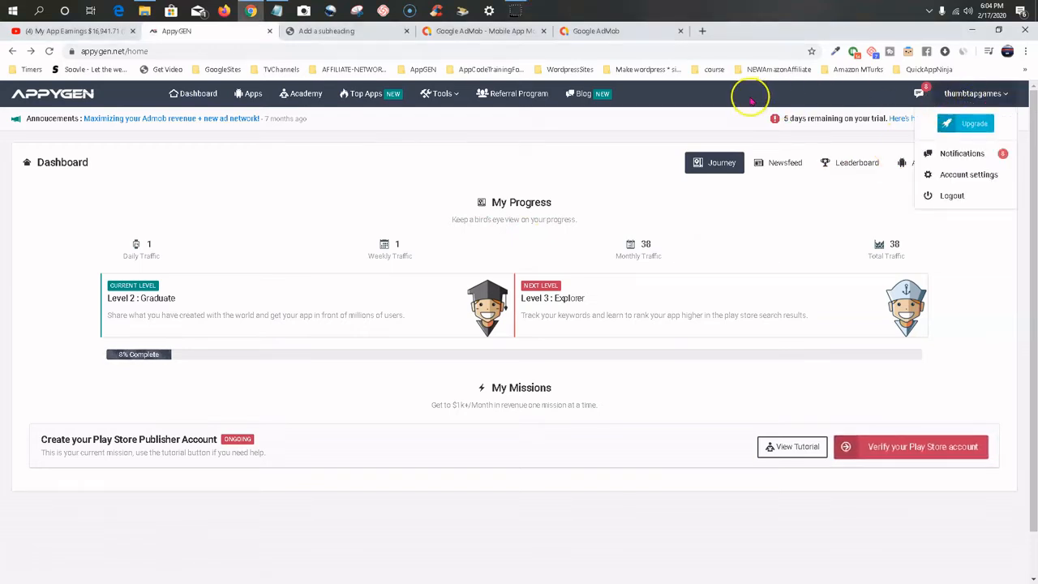
left_click(993, 94)
left_click(984, 94)
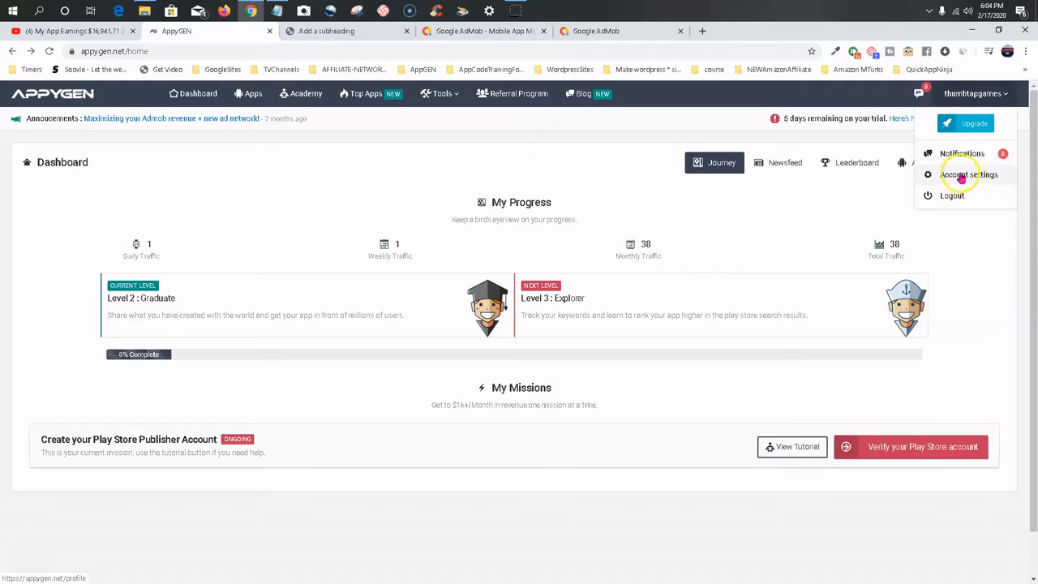
left_click(961, 176)
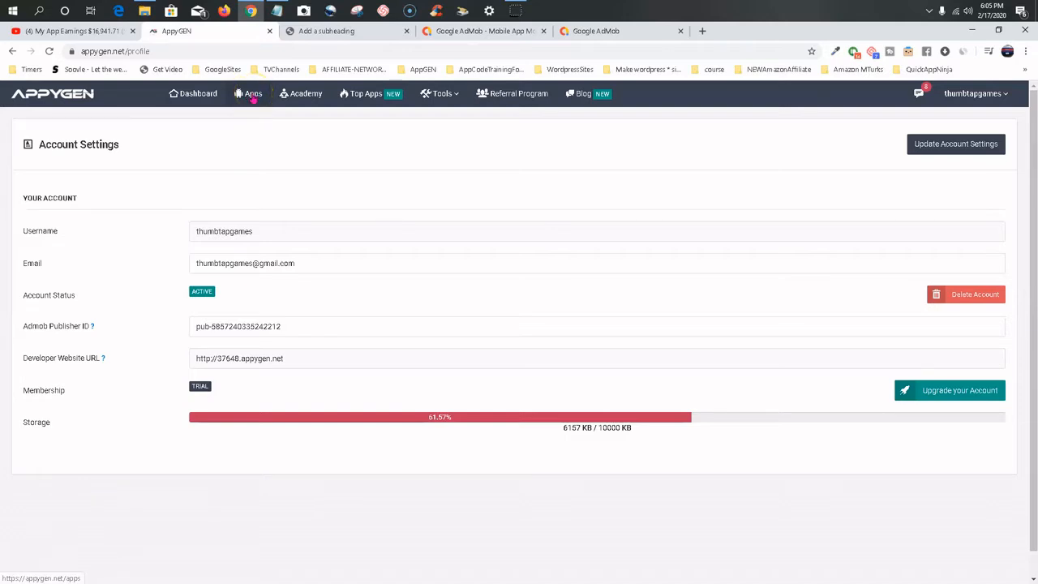
Open the ad settings of the Neon Wolf keyboard Theme app and clear its banner and interstitial codes.
left_click(253, 95)
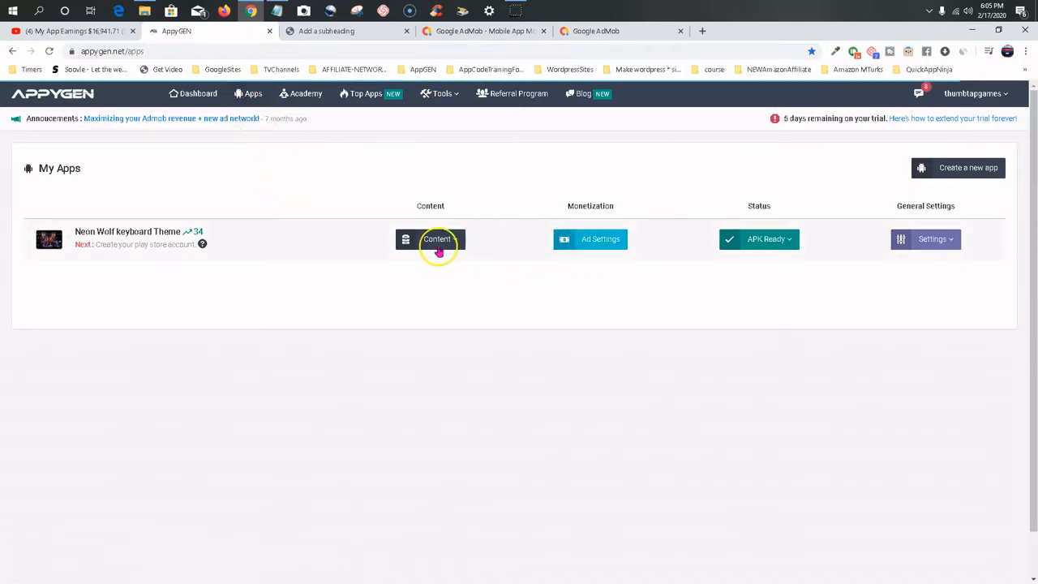
left_click(603, 242)
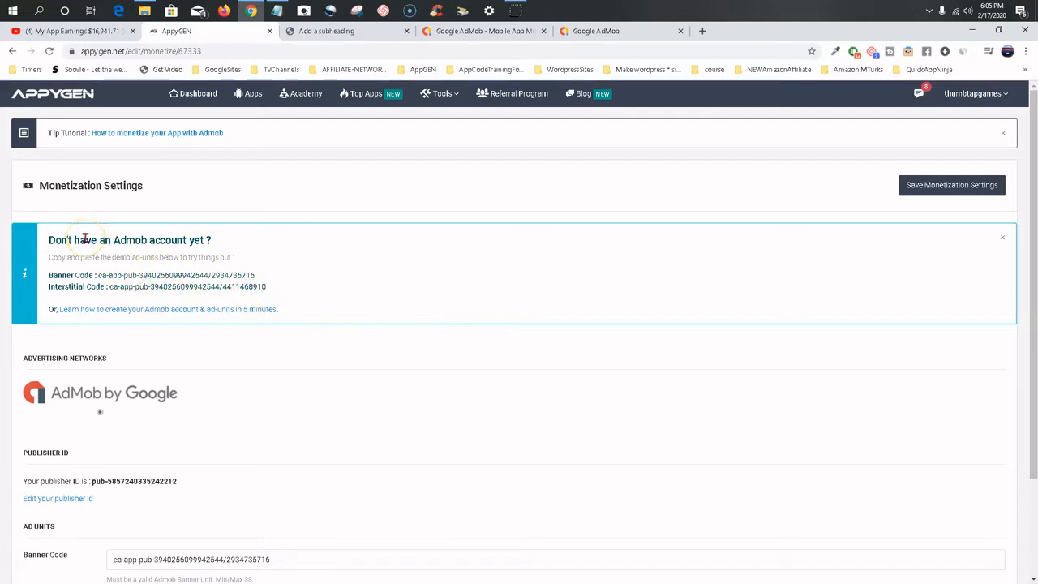
scroll(103, 255, "down", 1)
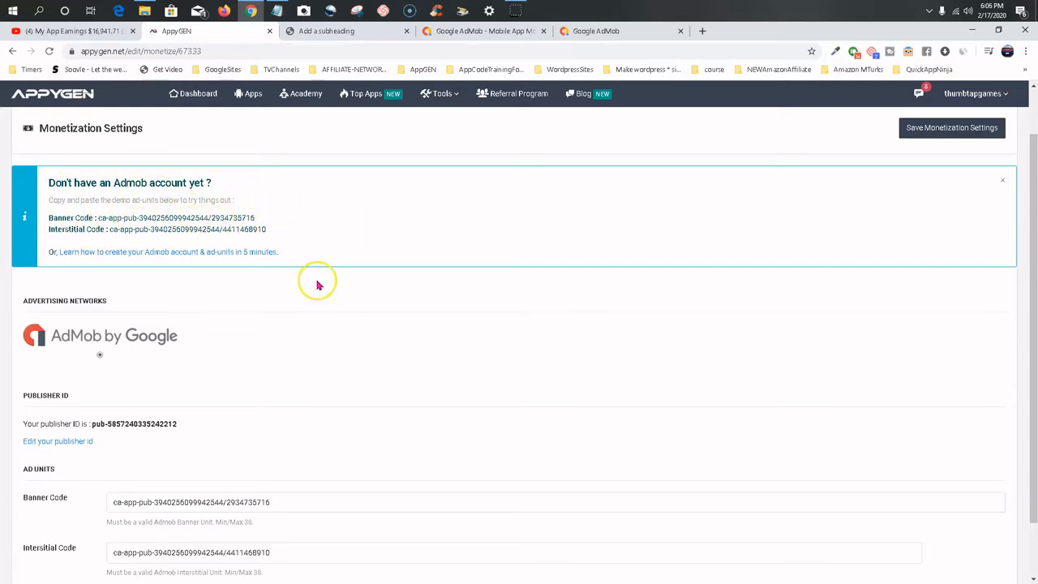
scroll(316, 282, "down", 1)
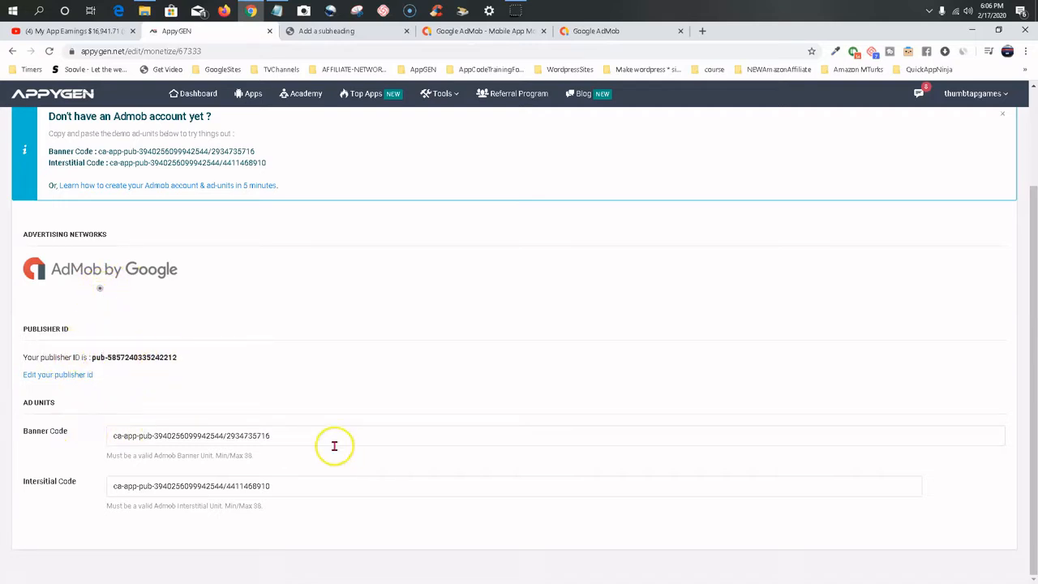
left_click(303, 439)
left_click_drag(303, 438, 51, 434)
key("BackSpace")
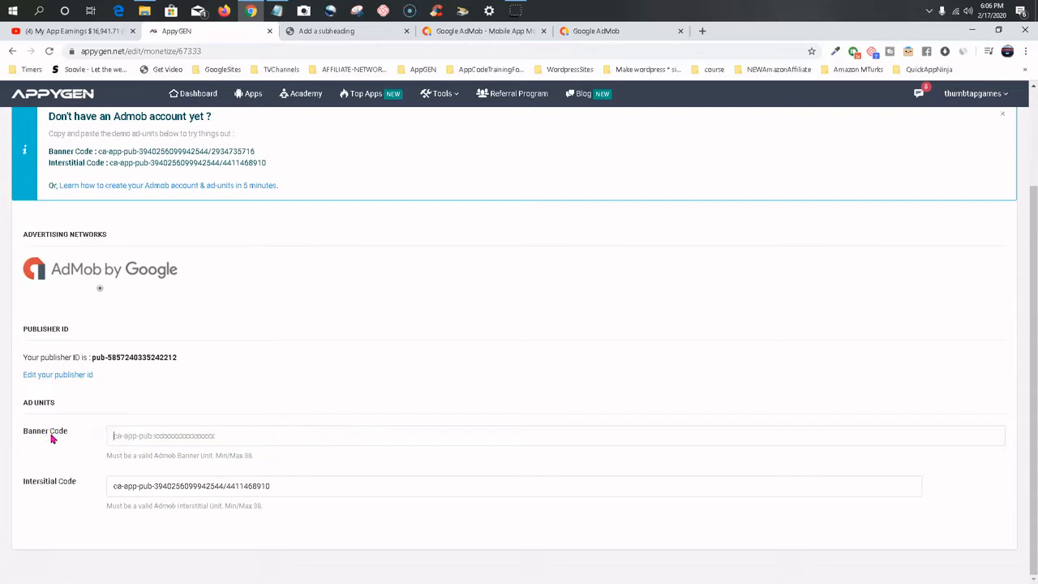
left_click(282, 485)
left_click_drag(282, 484, 35, 472)
key("BackSpace")
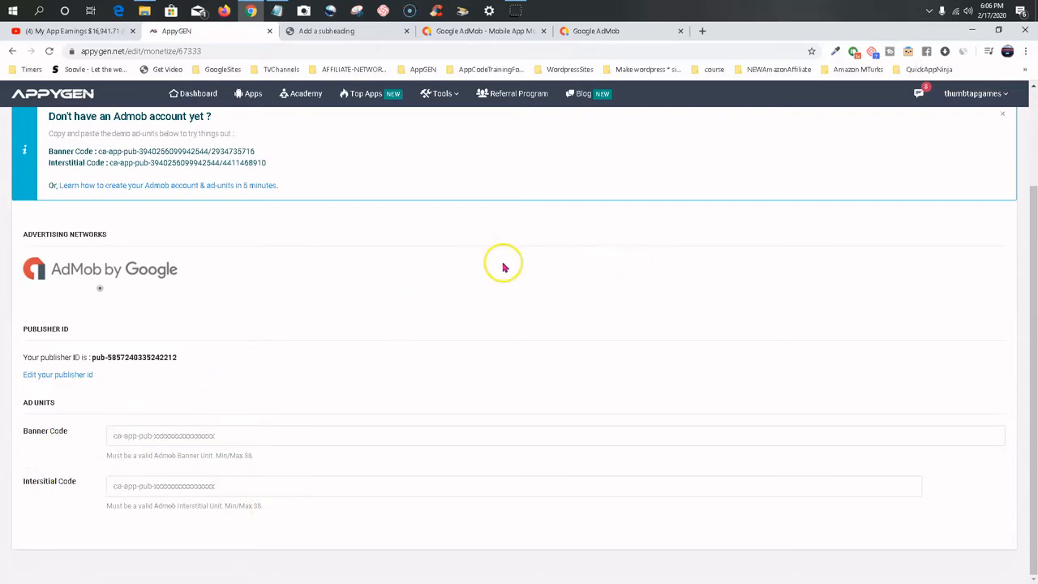
Switch to the AdMob dashboard and close the redundant AdMob marketing homepage.
scroll(282, 295, "up", 2)
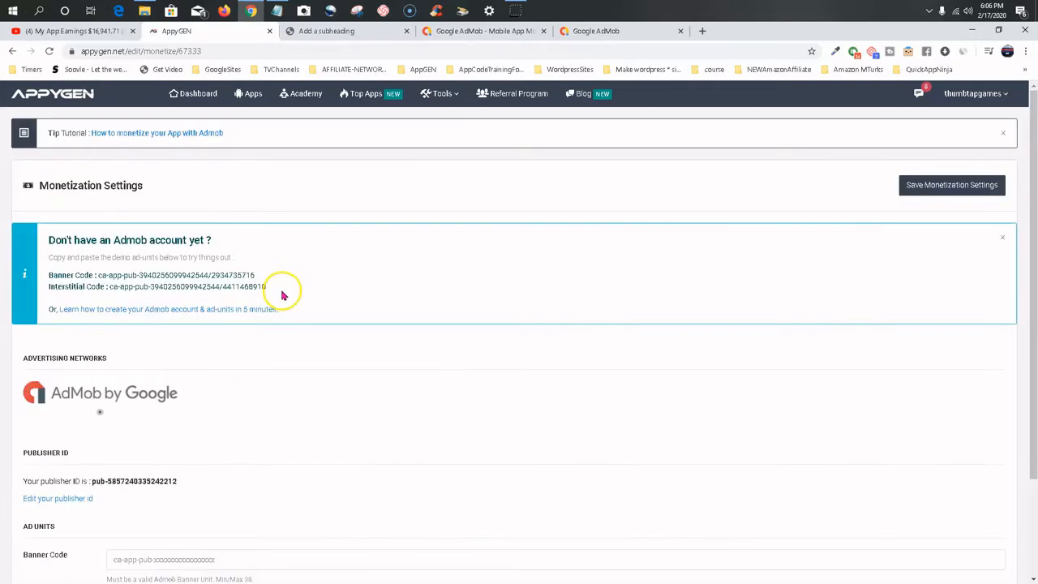
left_click(514, 32)
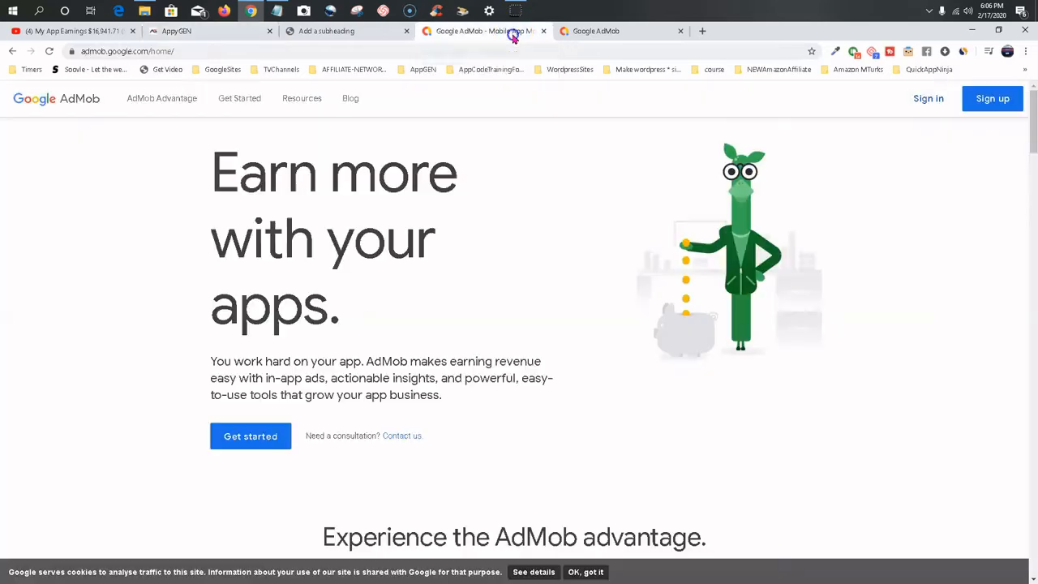
left_click(596, 33)
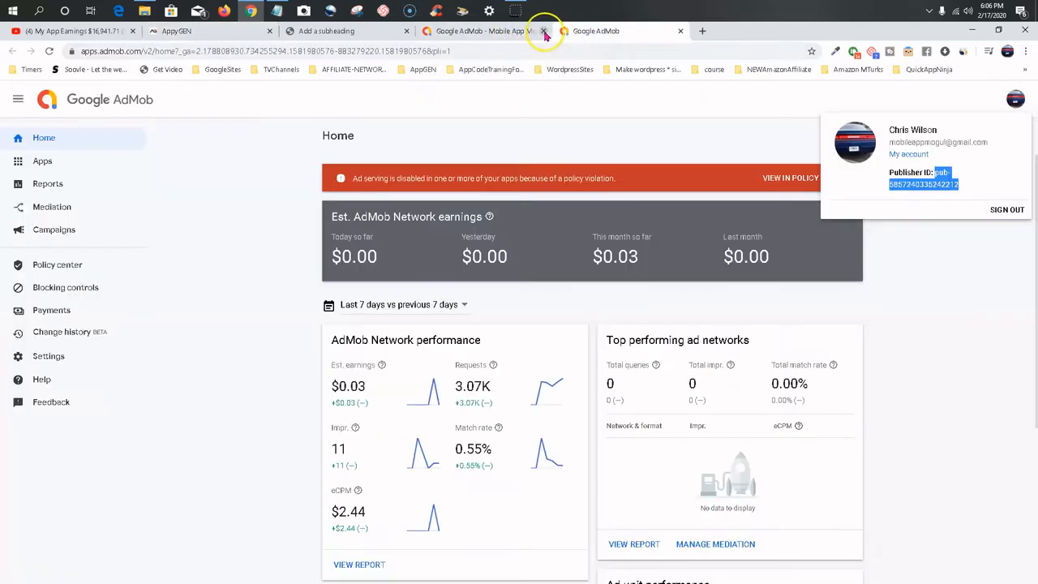
left_click(544, 32)
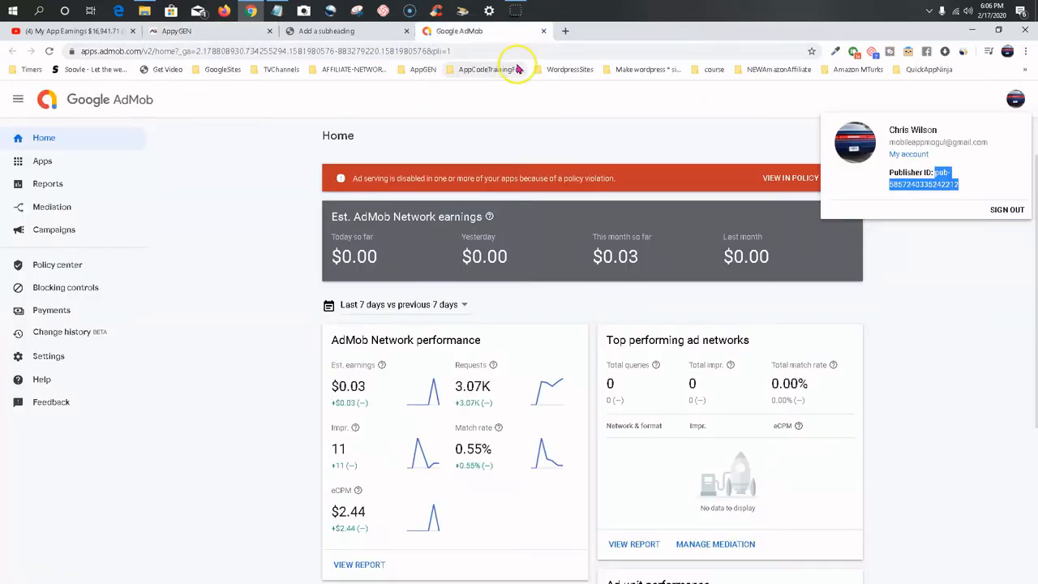
Add a new unpublished Android app named "Neon Wolf Keyboard Theme" to AdMob.
left_click(52, 167)
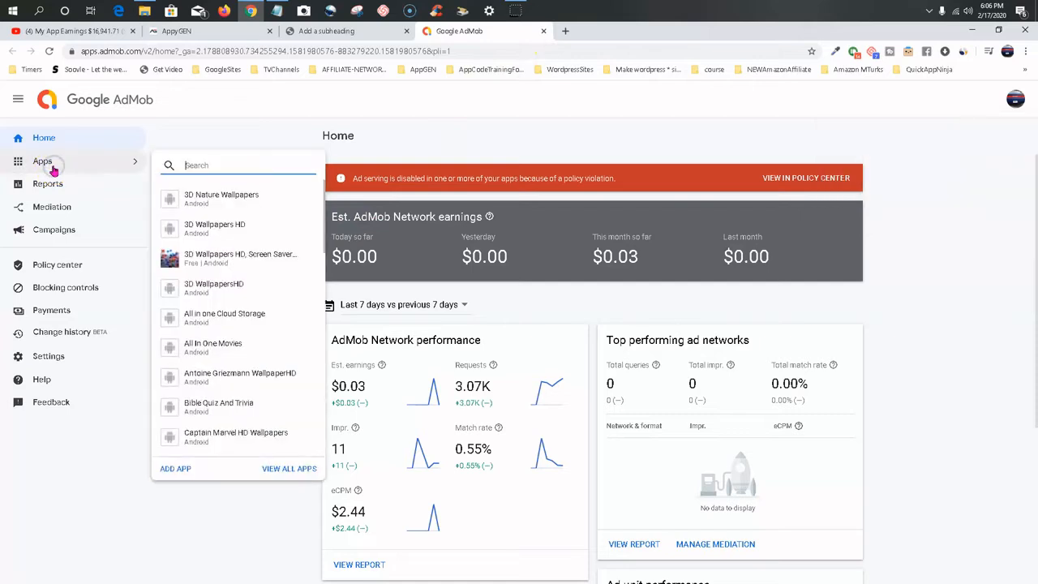
left_click(175, 468)
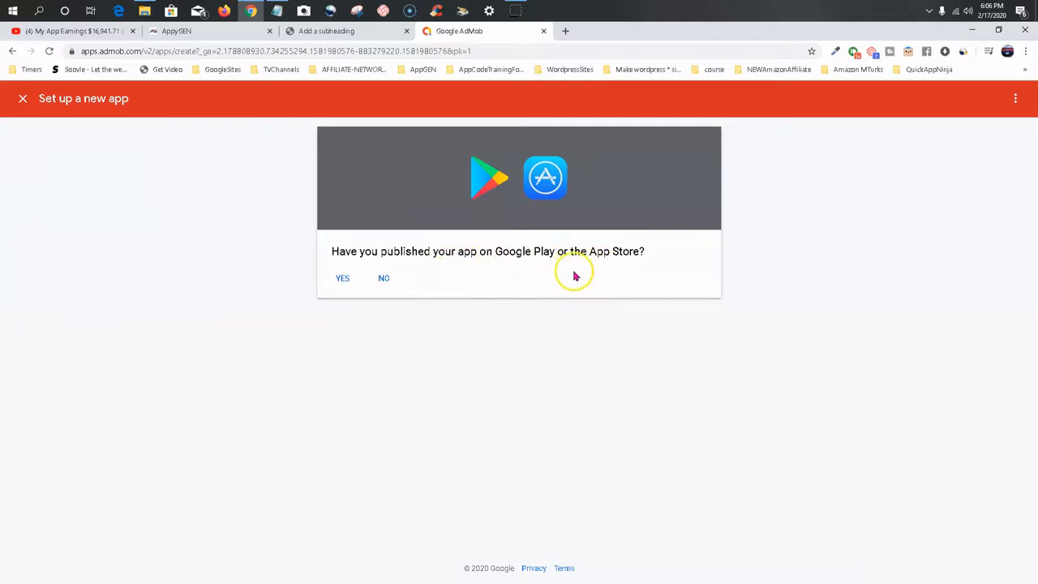
left_click(384, 279)
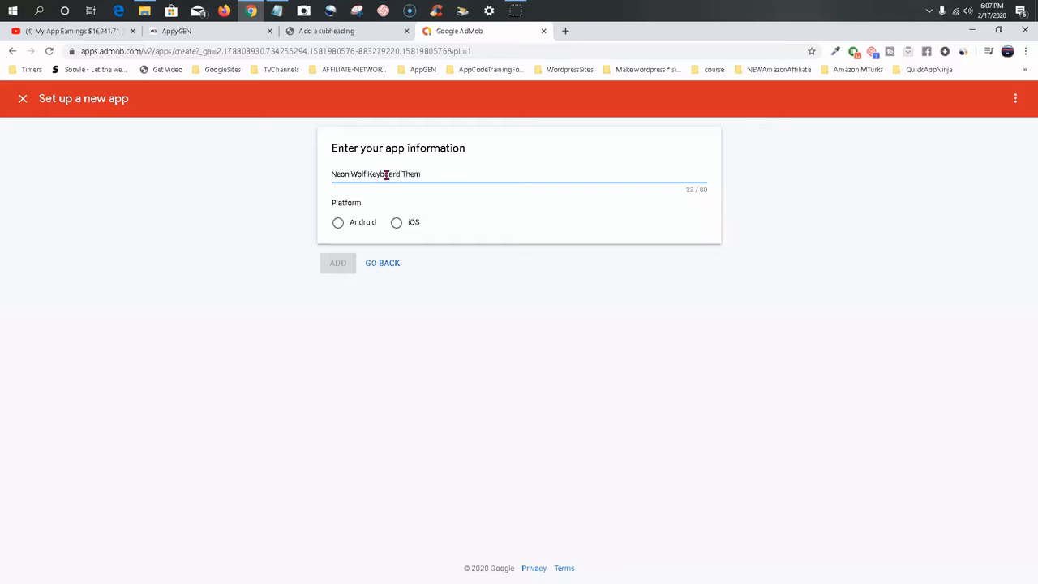
left_click(338, 226)
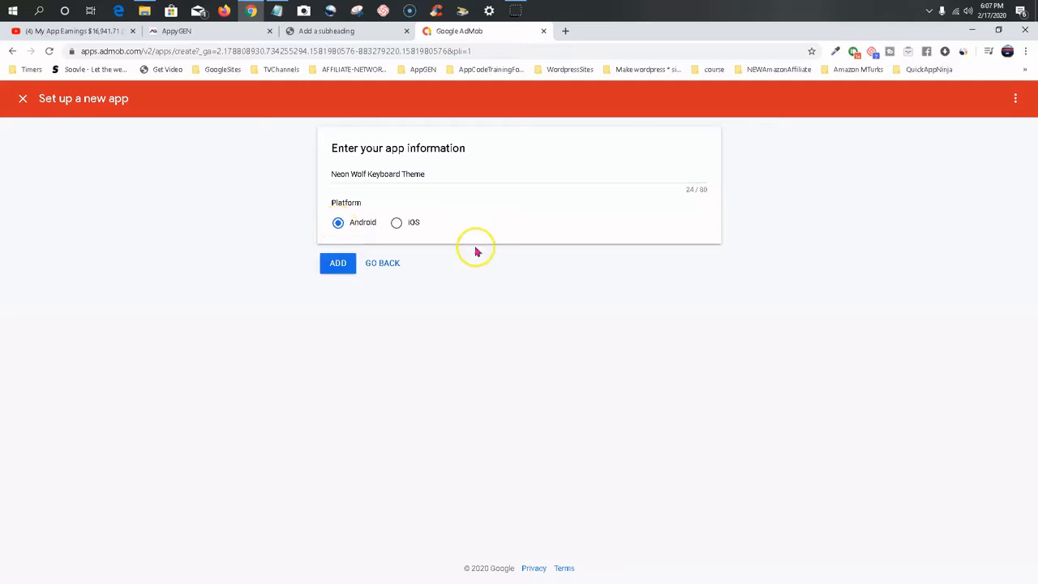
left_click(338, 266)
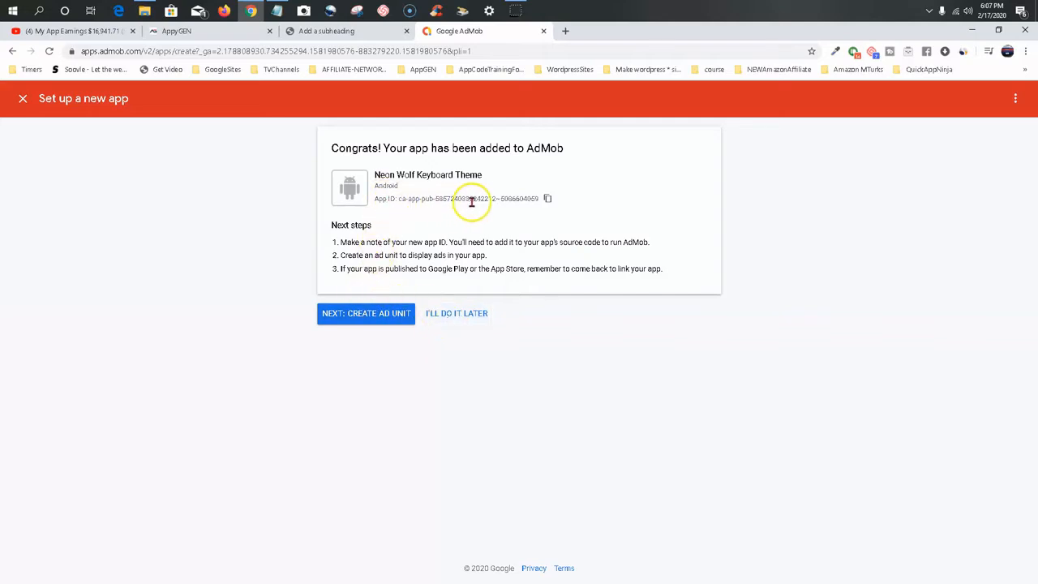
Copy the new app's ID and review the ad unit fields in AppyGEN's monetization settings.
left_click(547, 198)
left_click(227, 32)
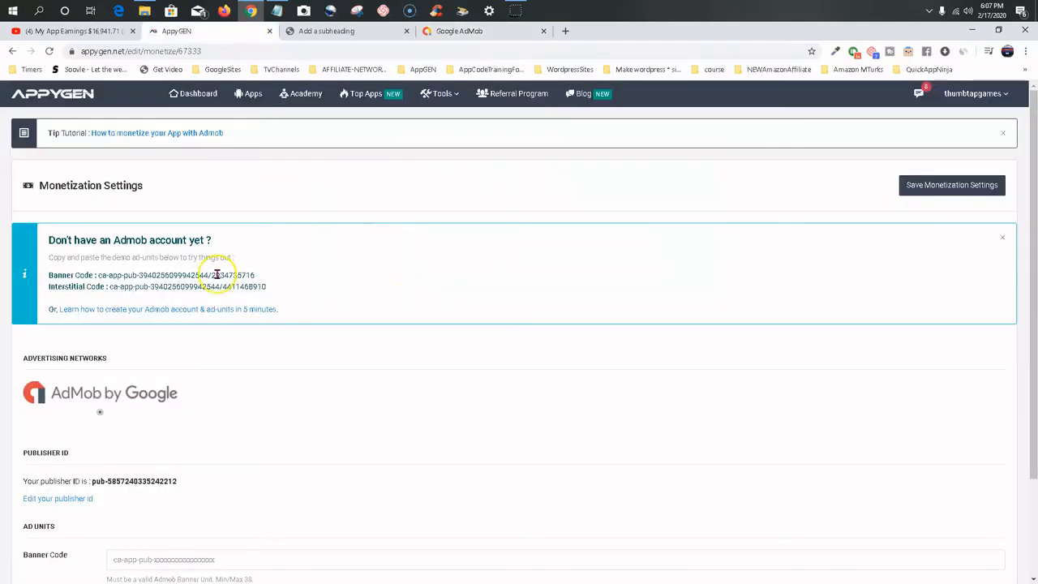
scroll(220, 324, "down", 2)
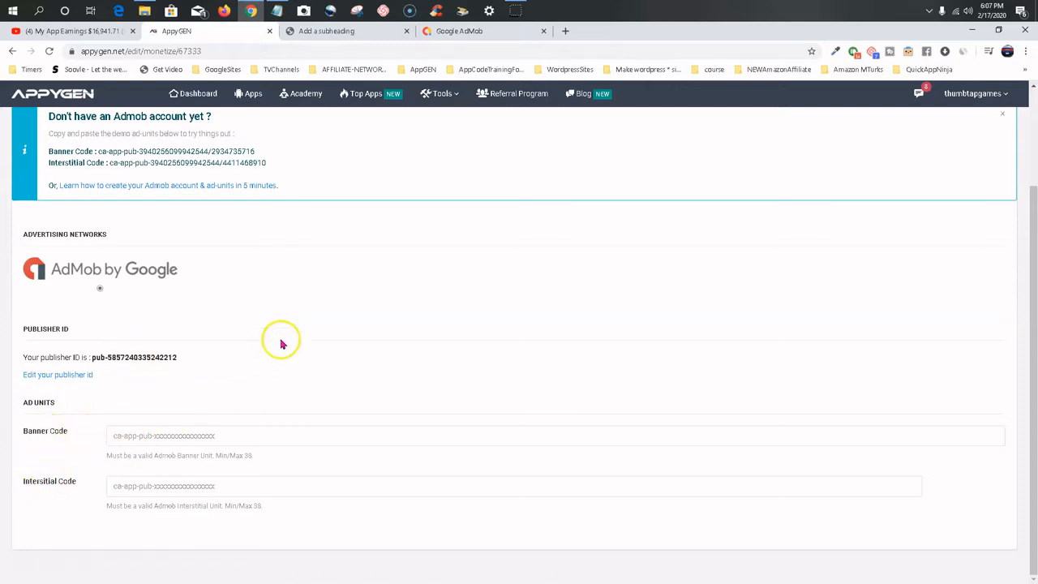
scroll(281, 345, "up", 2)
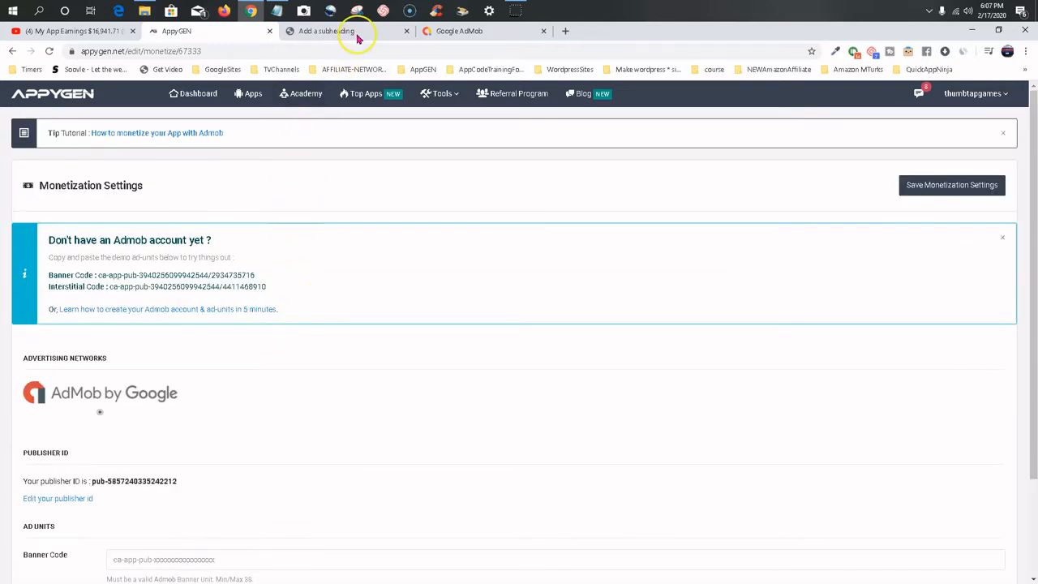
Return to AdMob's new app setup and copy the app ID of Neon Wolf Keyboard Theme.
left_click(451, 33)
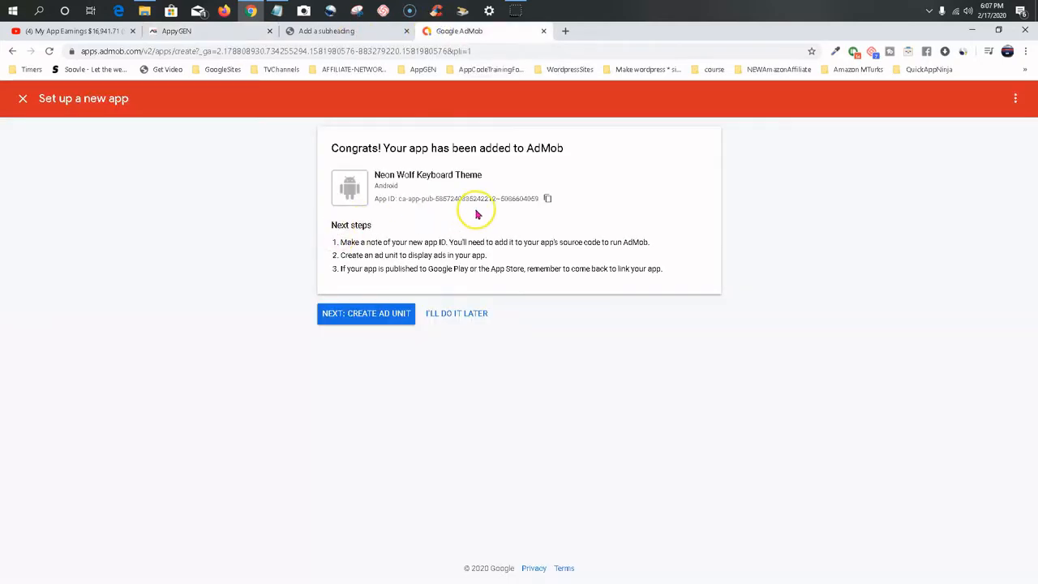
left_click(365, 325)
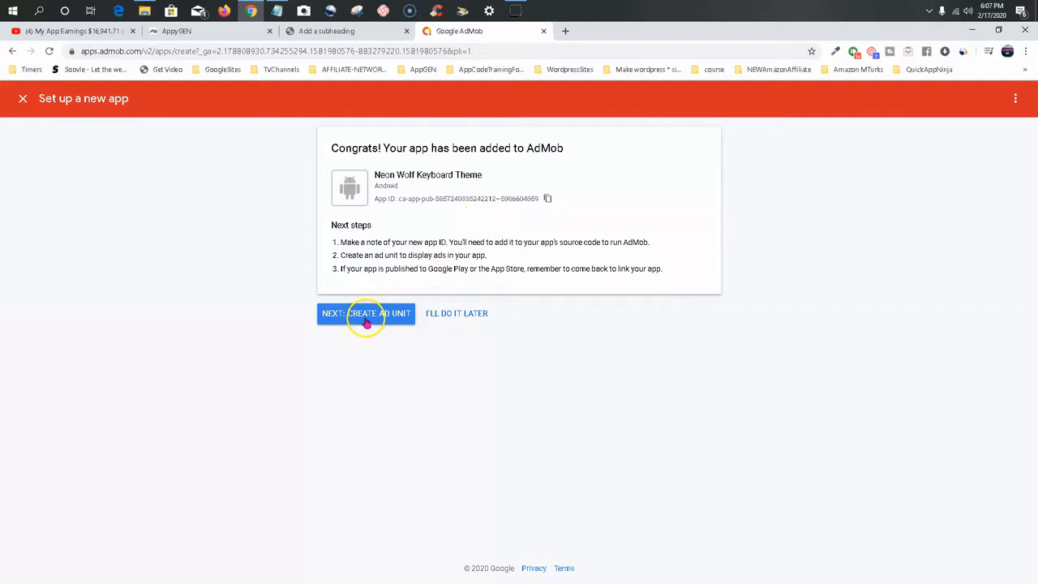
left_click(548, 199)
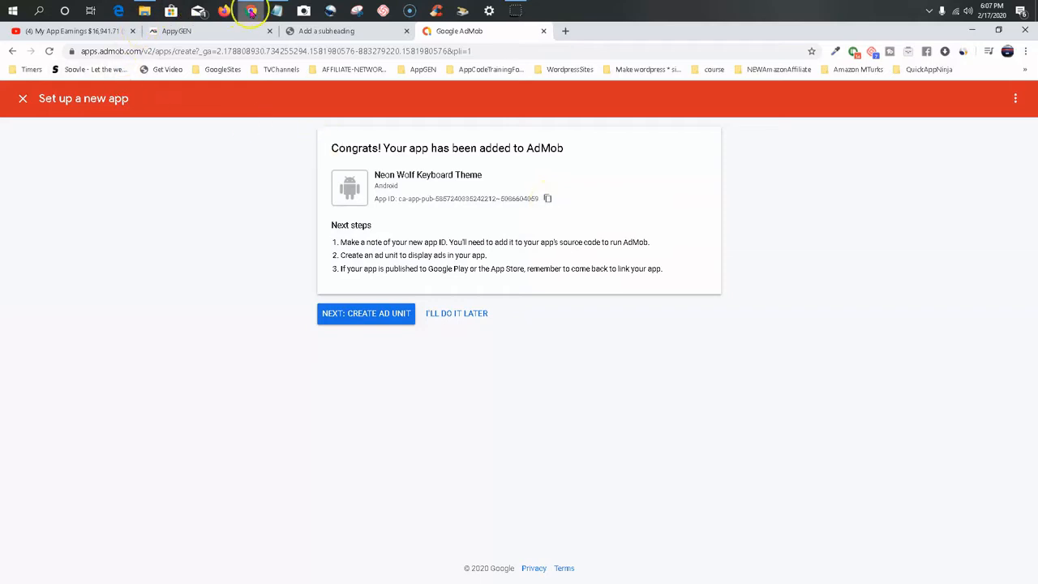
Switch to File Explorer and open the Neon Wolf keyboard theme folder inside Appygen Referal Affiliate.
left_click(143, 11)
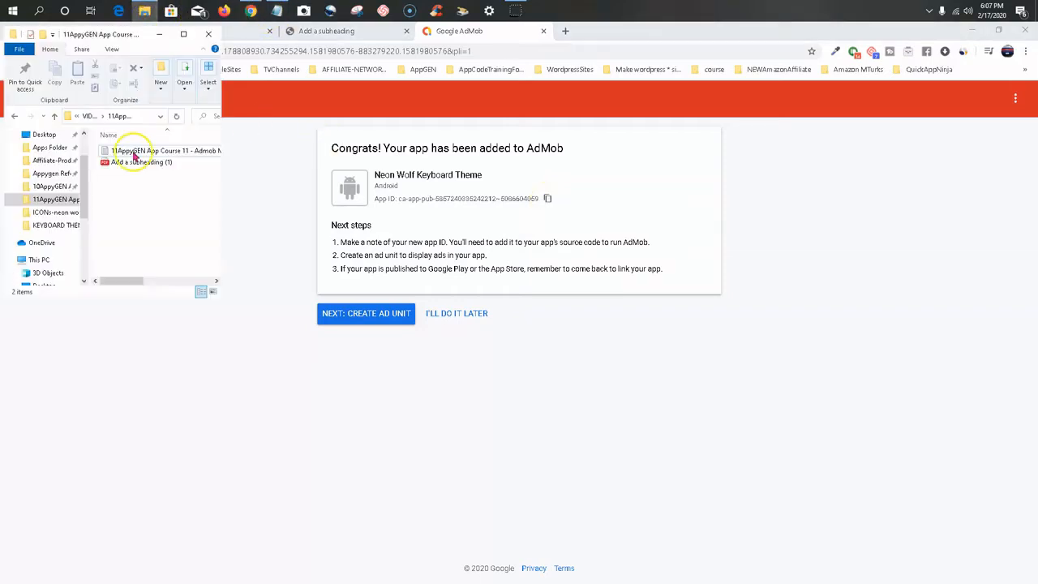
left_click(46, 175)
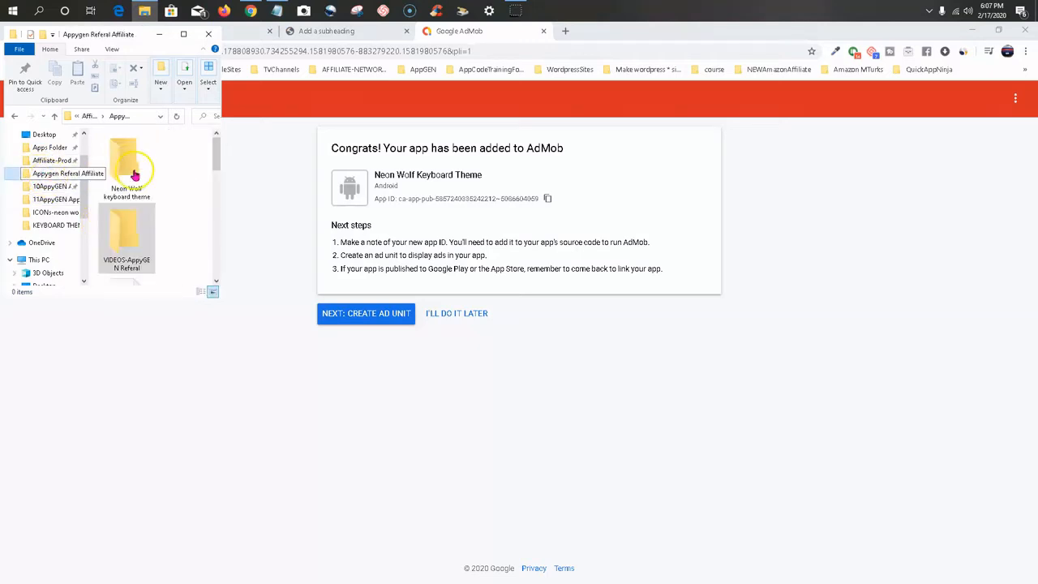
left_click(127, 176)
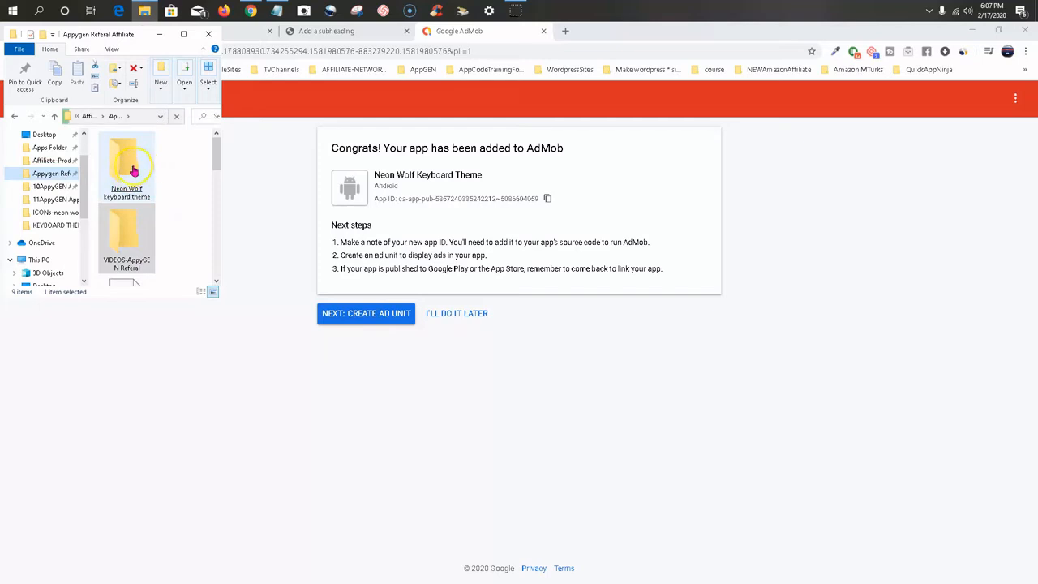
double_click(128, 176)
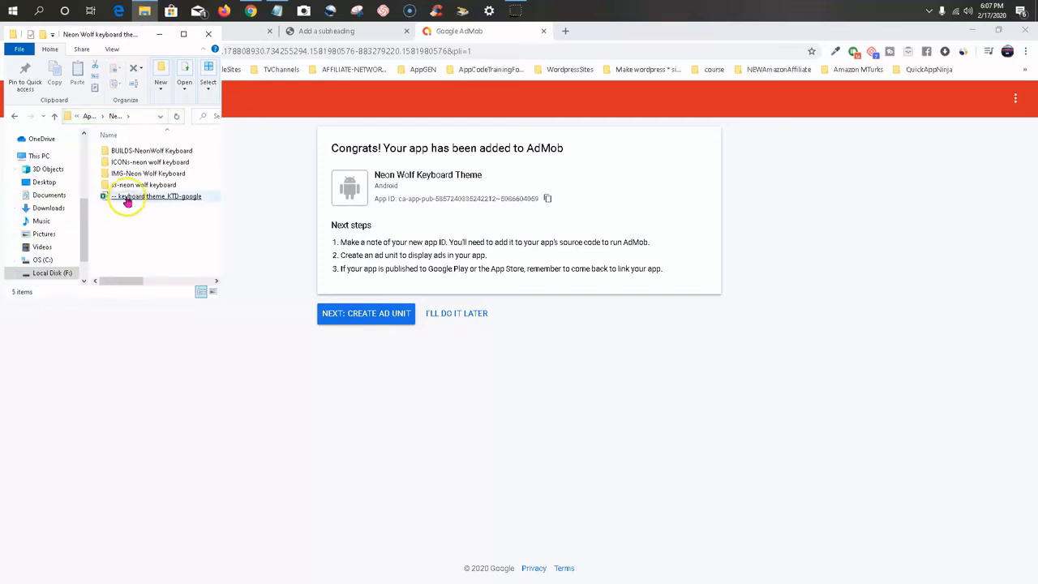
Look through the parent Appygen Referal Affiliate folder for the app's notes file and return to the Neon Wolf keyboard theme folder.
left_click(18, 116)
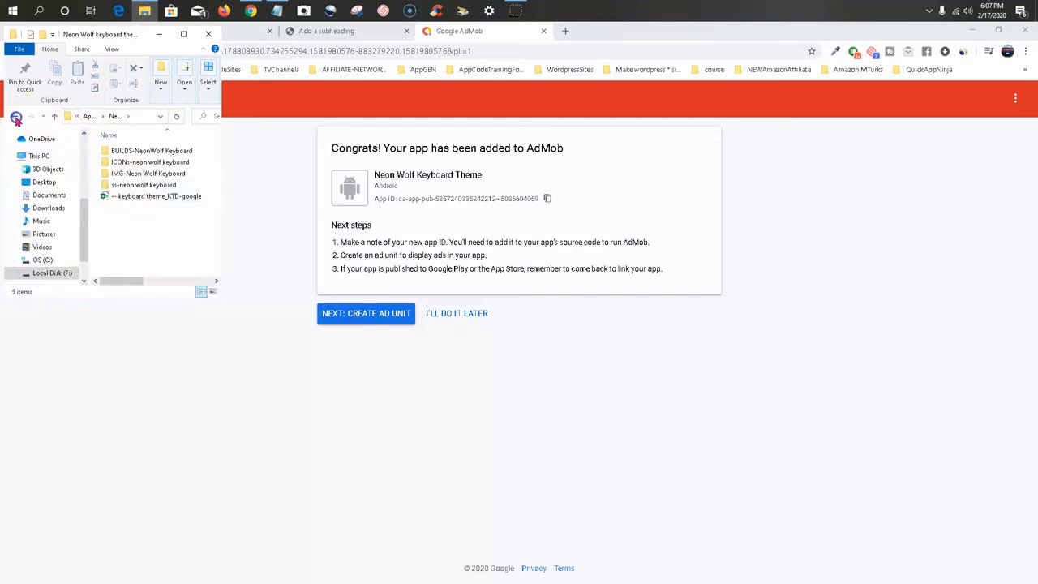
scroll(191, 221, "down", 3)
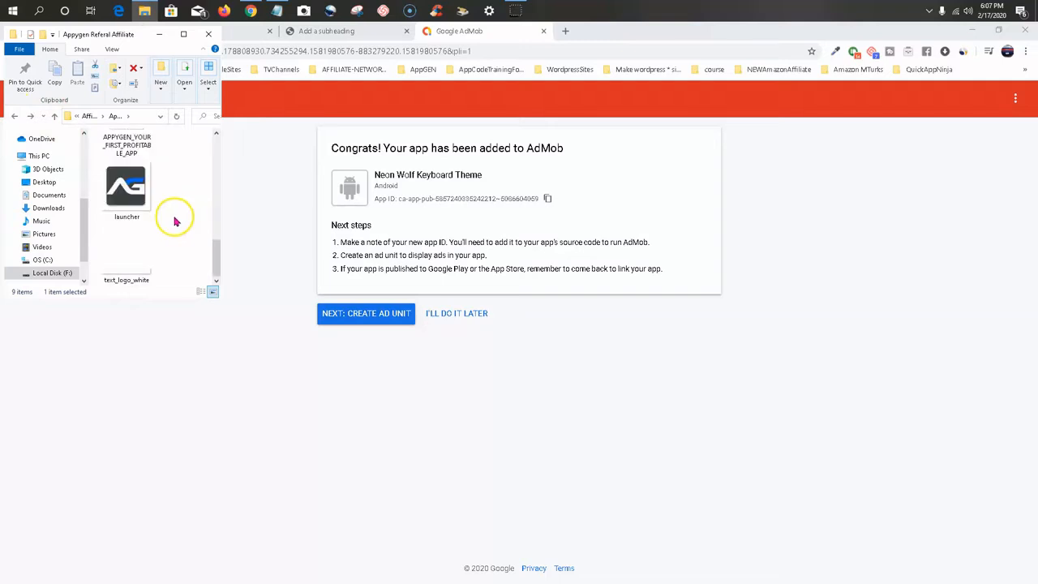
scroll(176, 221, "up", 2)
left_click(134, 166)
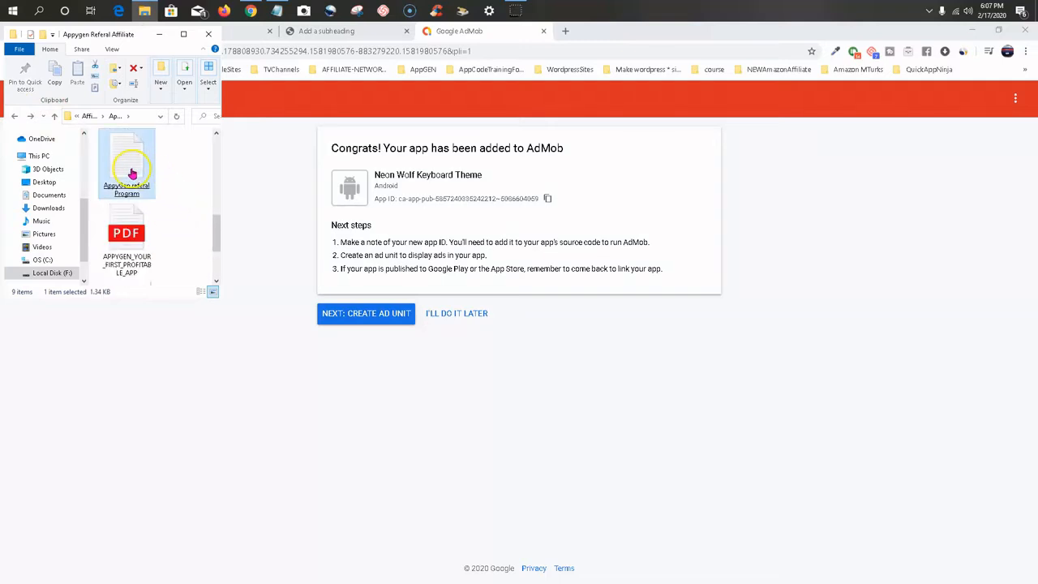
scroll(172, 197, "down", 1)
scroll(171, 197, "up", 3)
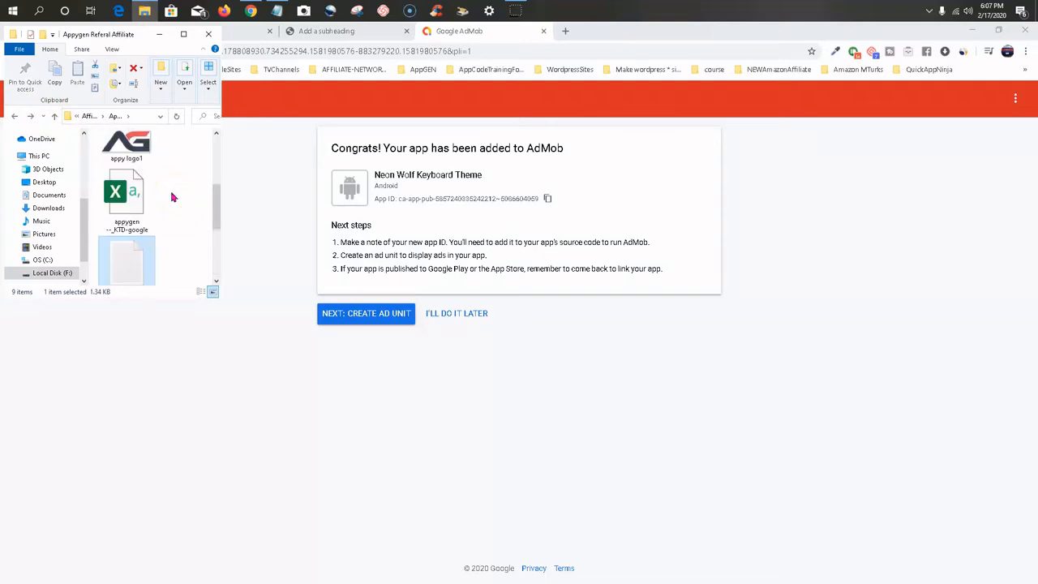
scroll(172, 197, "down", 1)
scroll(172, 197, "up", 1)
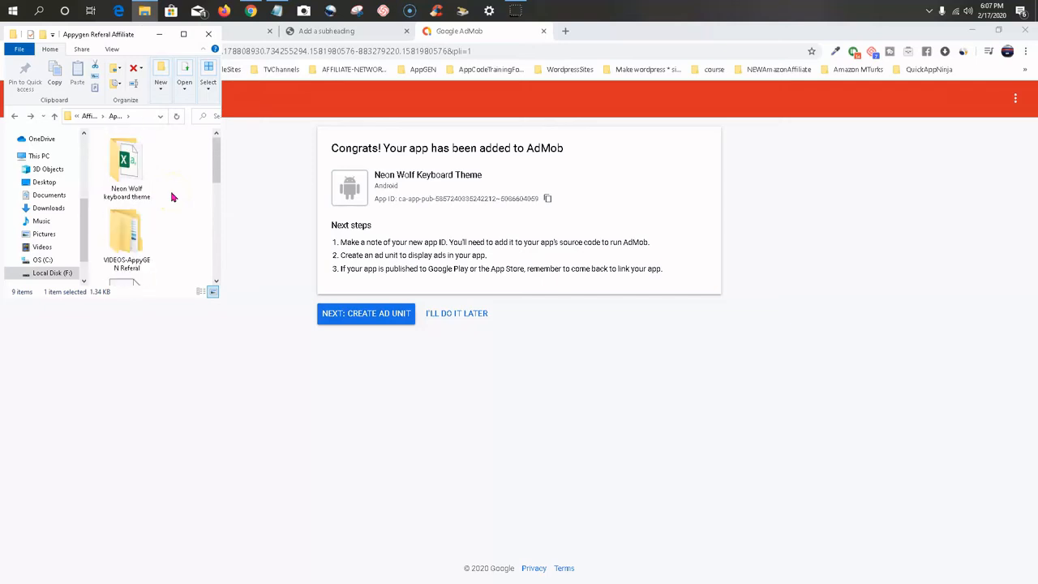
double_click(129, 170)
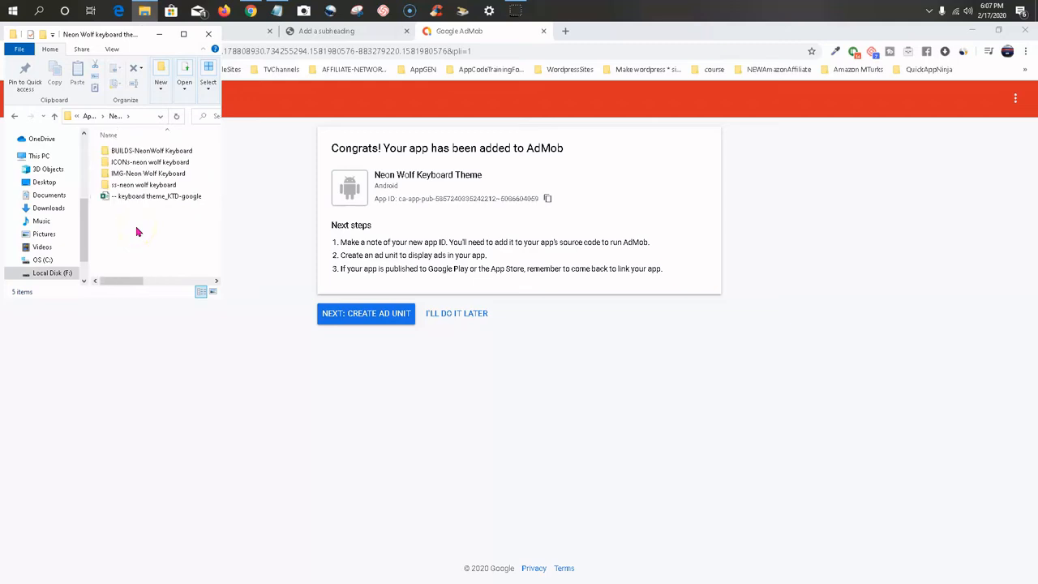
left_click(127, 197)
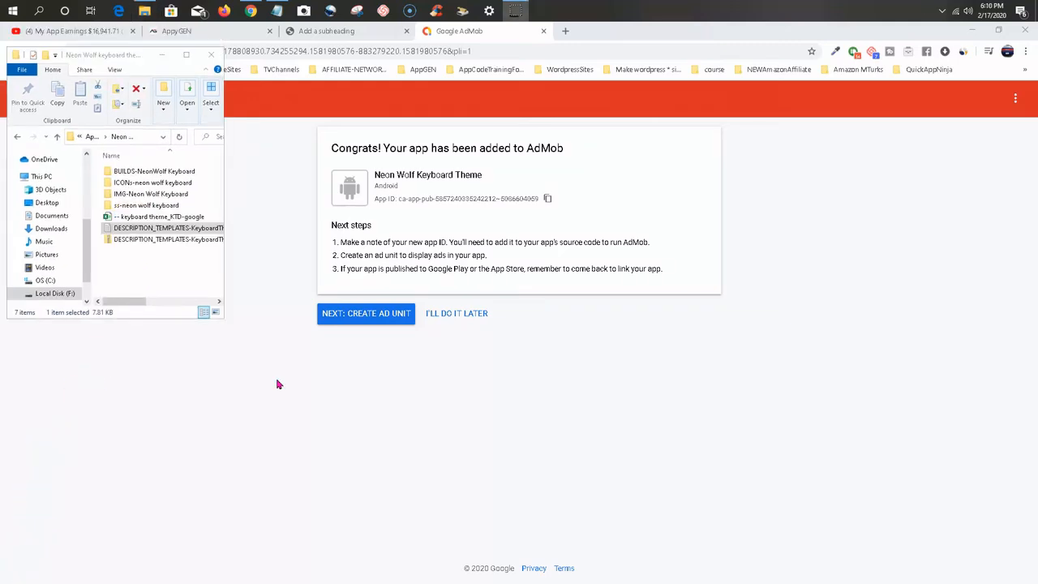
Open the DESCRIPTION_TEMPLATES-KeyboardThemes text document from the Neon Wolf keyboard theme folder.
left_click(170, 252)
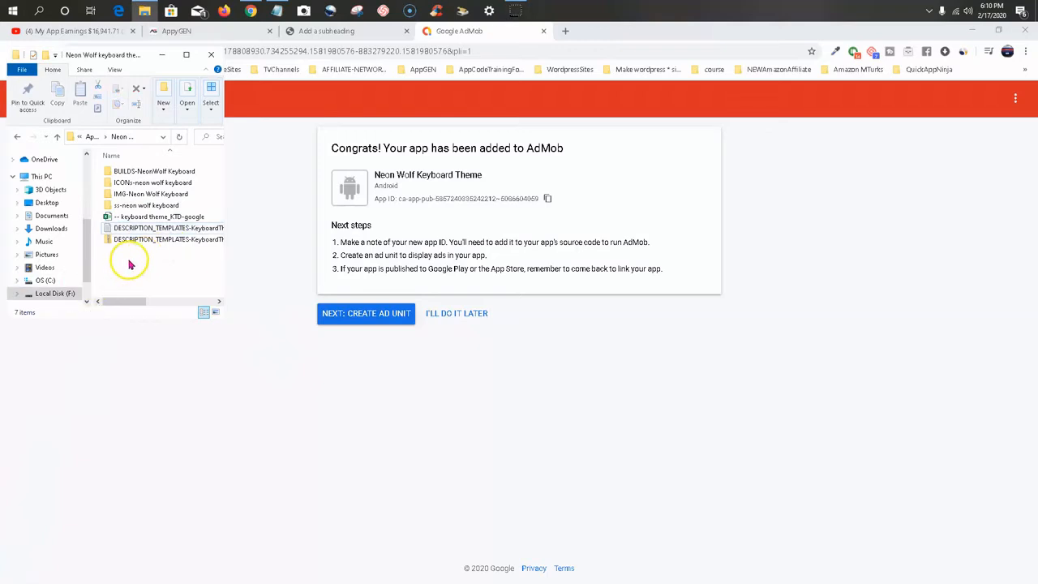
left_click(172, 231)
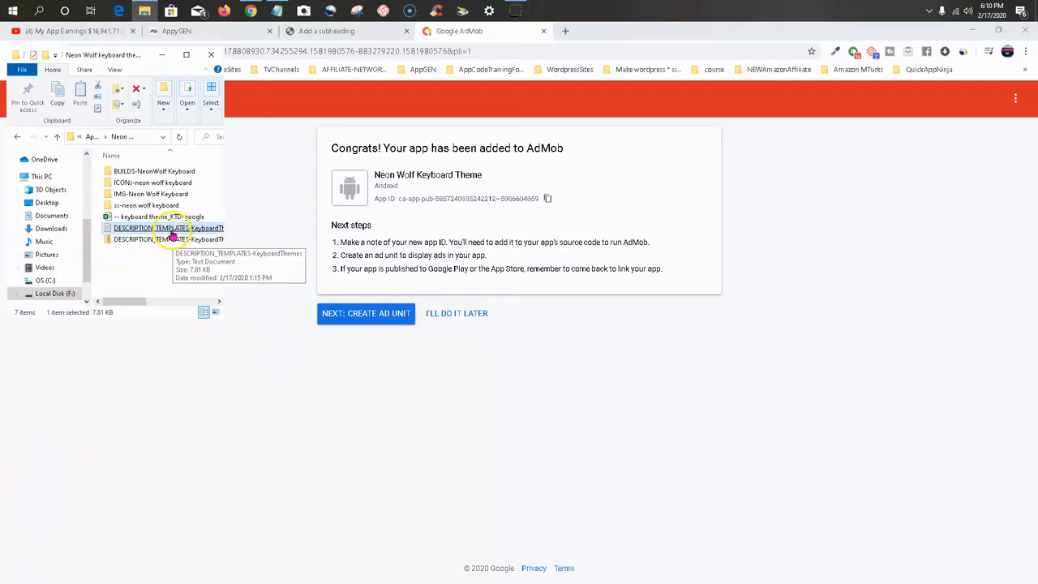
double_click(160, 236)
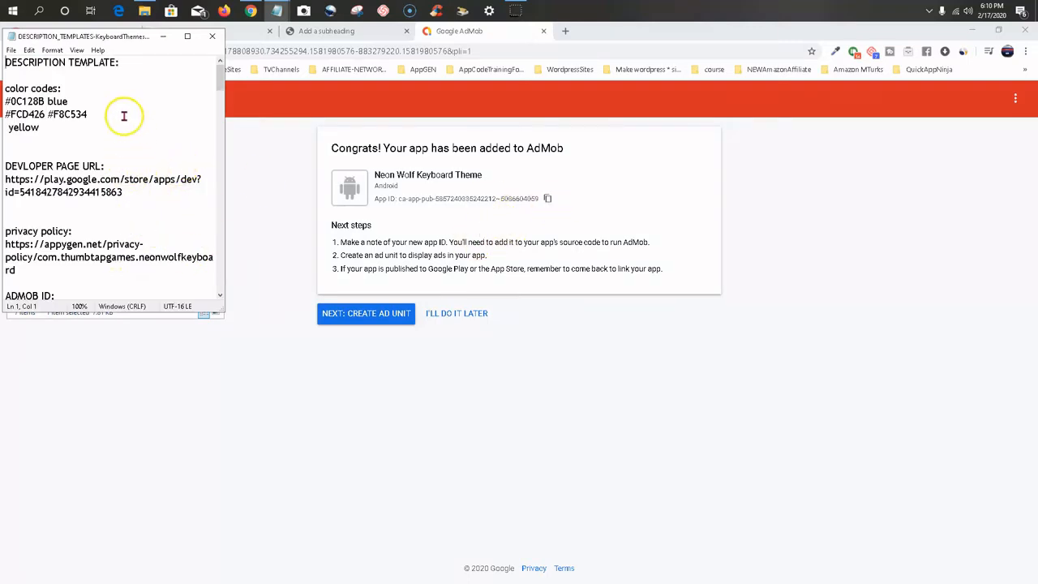
Replace the placeholder under ADMOB ID in the description template with the copied AdMob app ID.
scroll(123, 109, "down", 3)
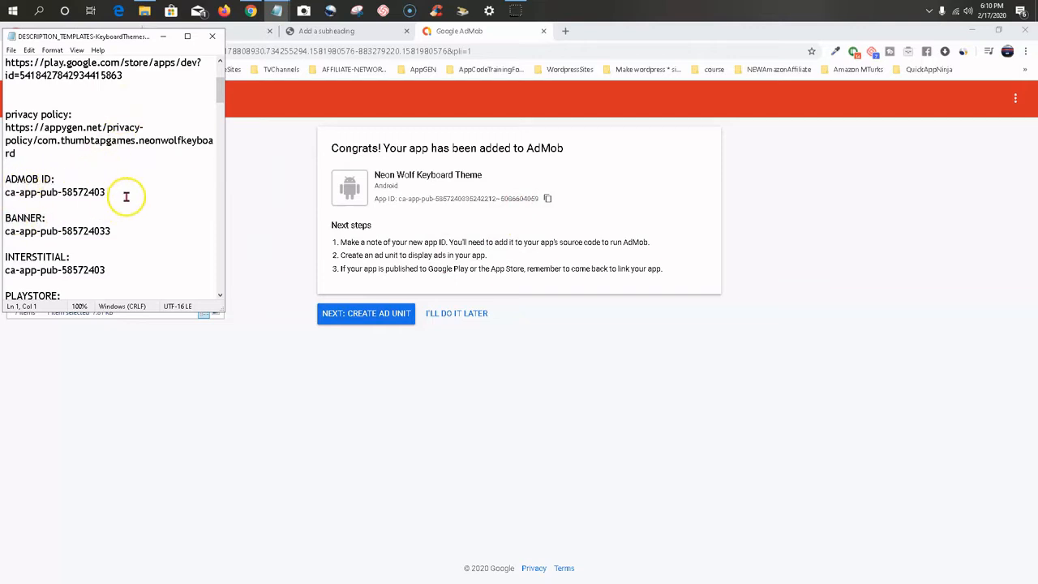
left_click_drag(122, 194, 29, 195)
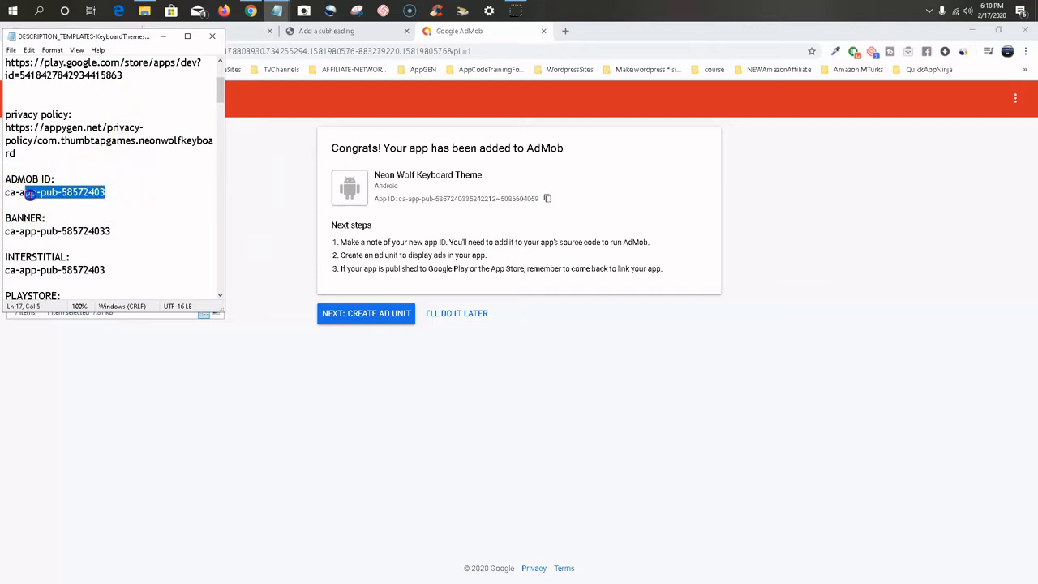
left_click(149, 190)
left_click_drag(121, 196, 6, 193)
right_click(35, 195)
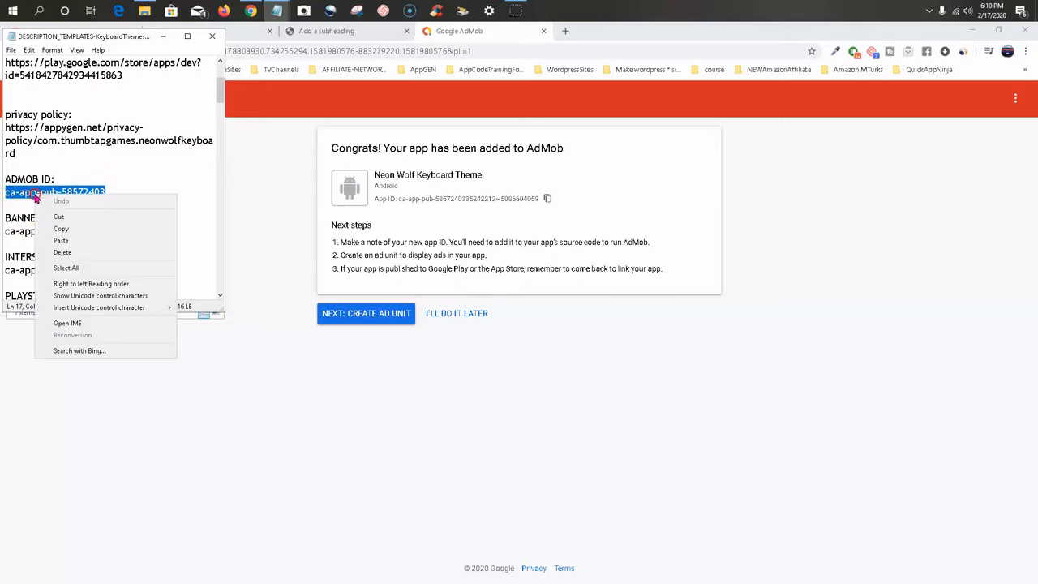
left_click(63, 242)
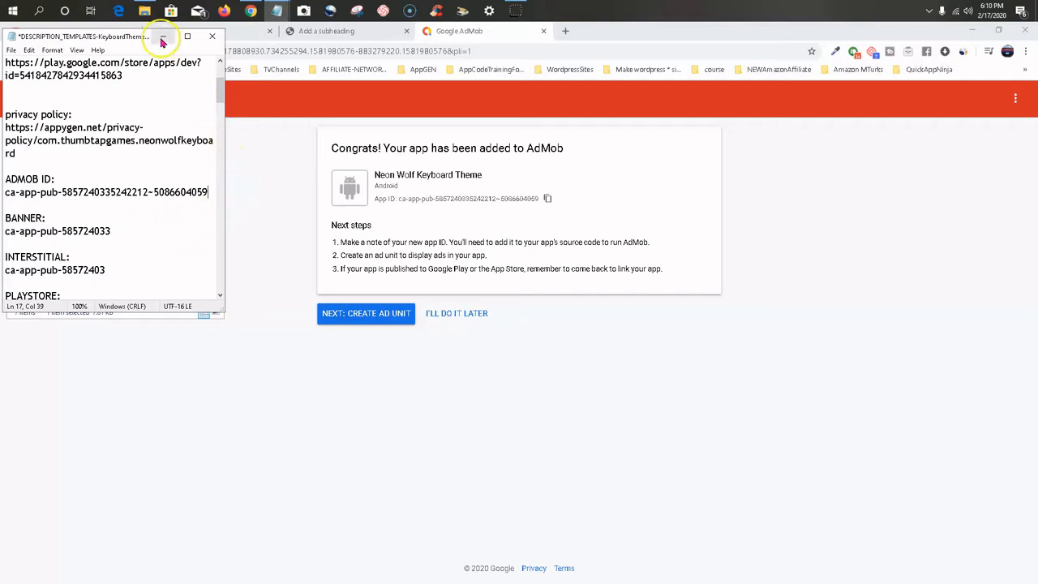
Switch back to AdMob and start creating a Banner ad unit for Neon Wolf Keyboard Theme.
left_click(433, 350)
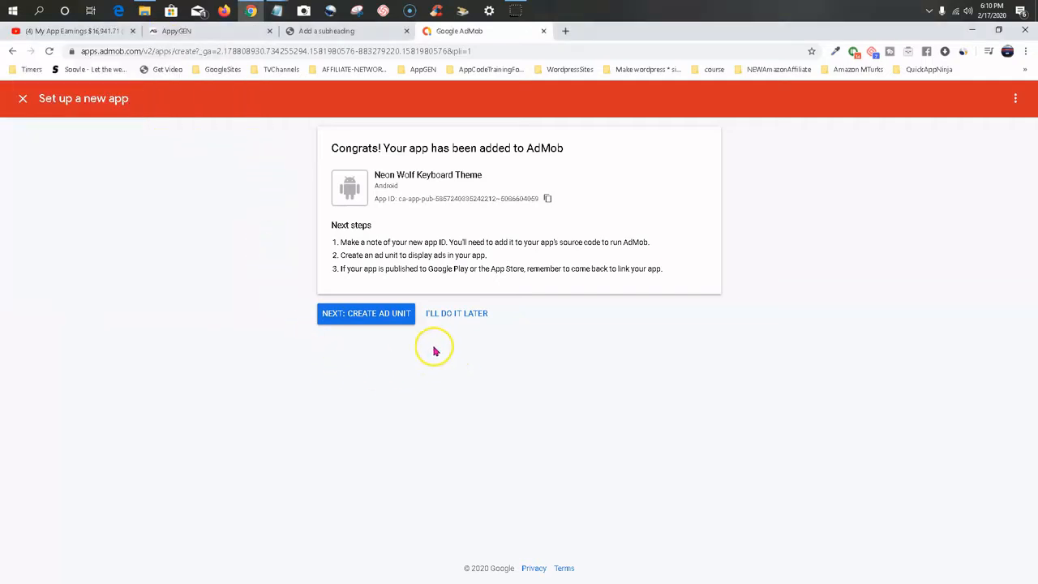
left_click(369, 319)
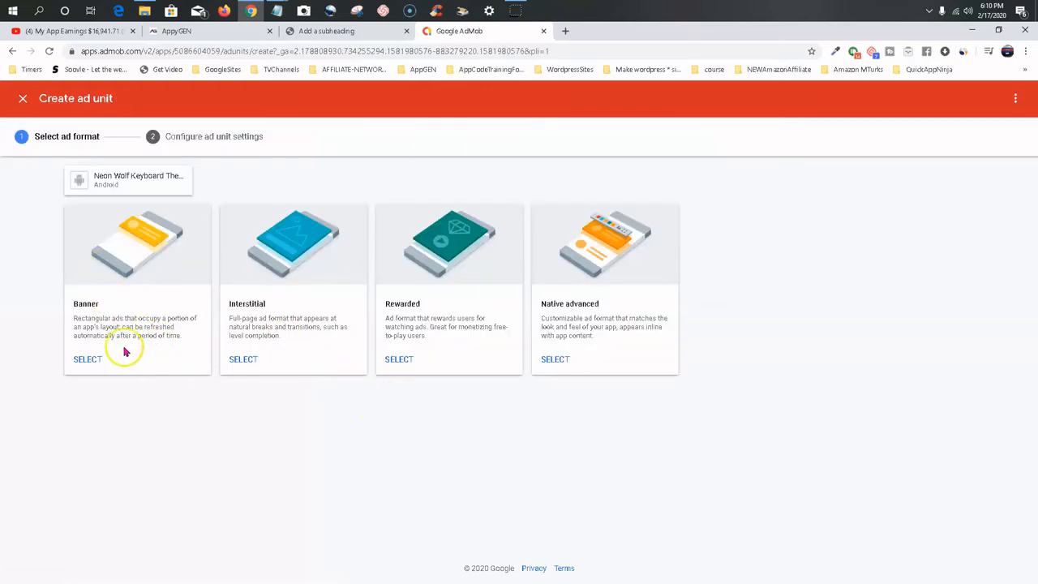
left_click(86, 362)
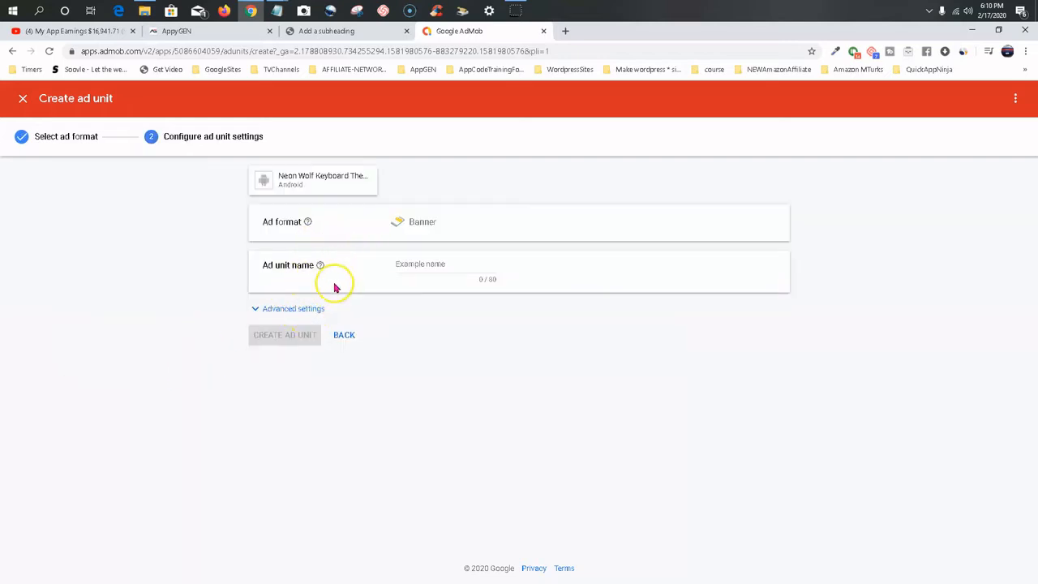
Name the ad unit "Banner-Neon wolf Theme", reusing the word Banner copied from the ad format.
left_click(434, 264)
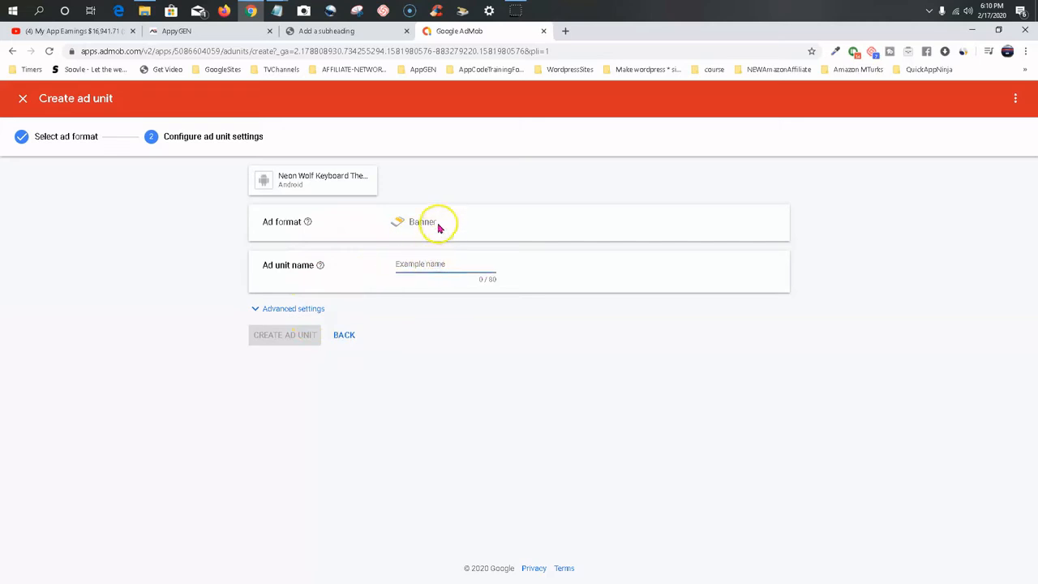
left_click(438, 225)
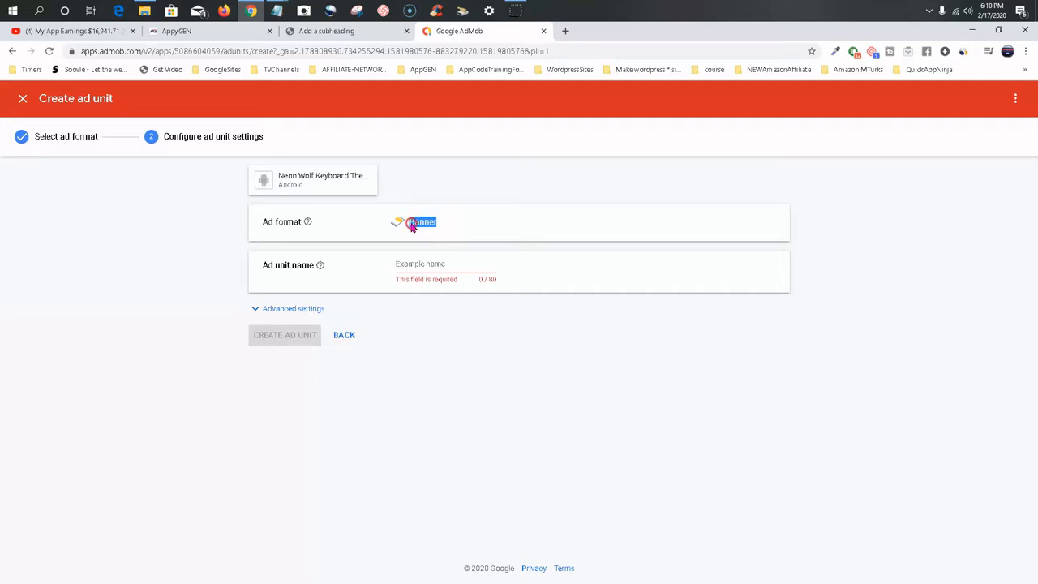
right_click(411, 227)
left_click(432, 232)
left_click(416, 262)
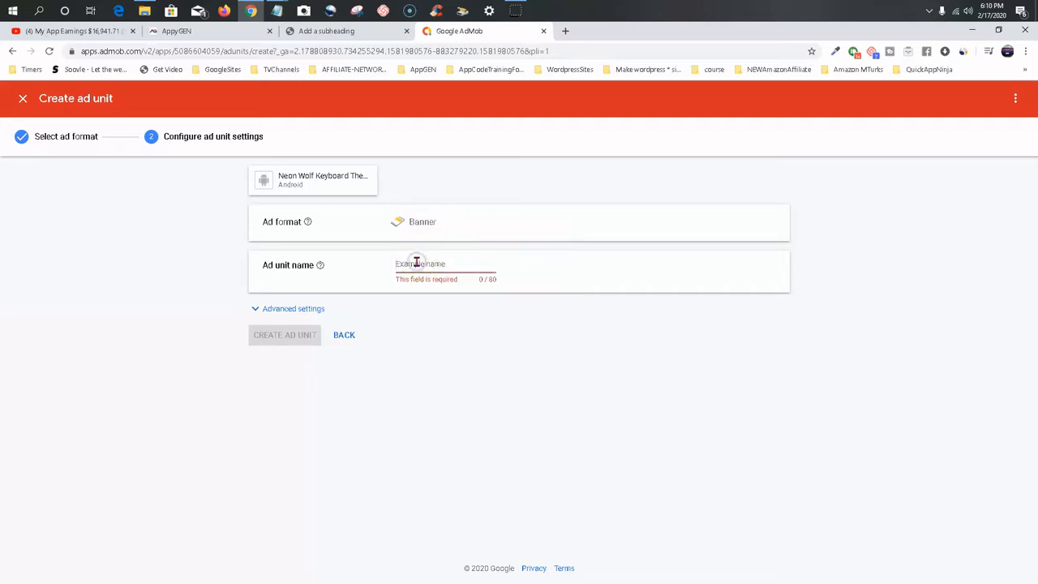
key("ctrl+v")
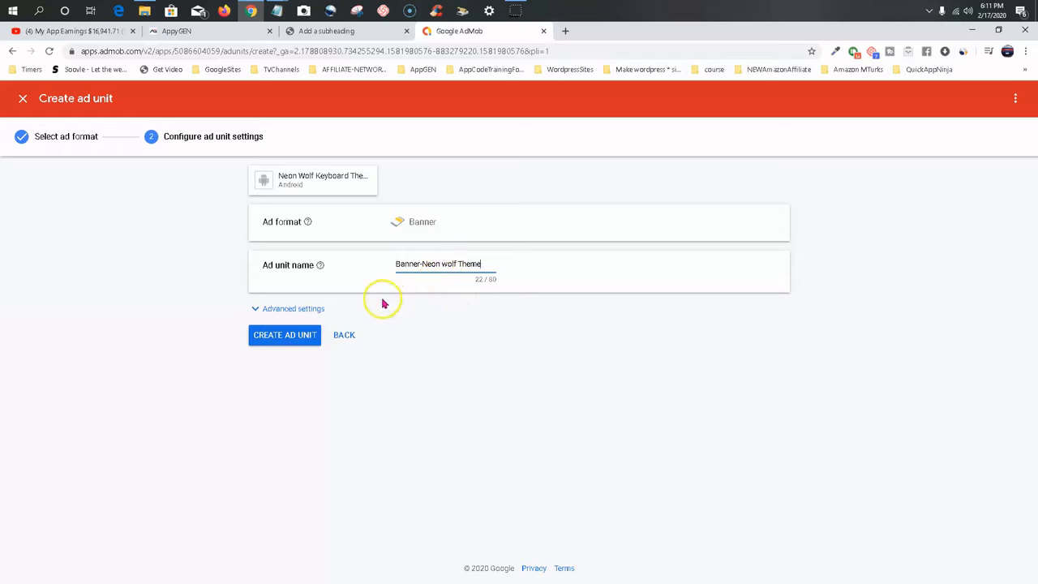
Set the banner's automatic refresh to a custom rate of 35 seconds in the advanced settings and create the ad unit.
left_click(261, 313)
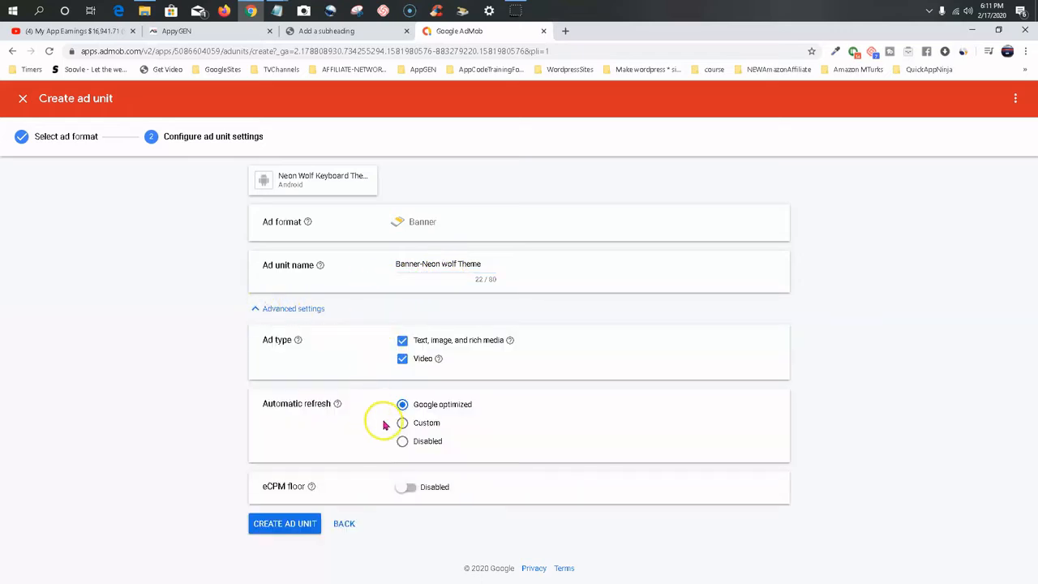
left_click(403, 427)
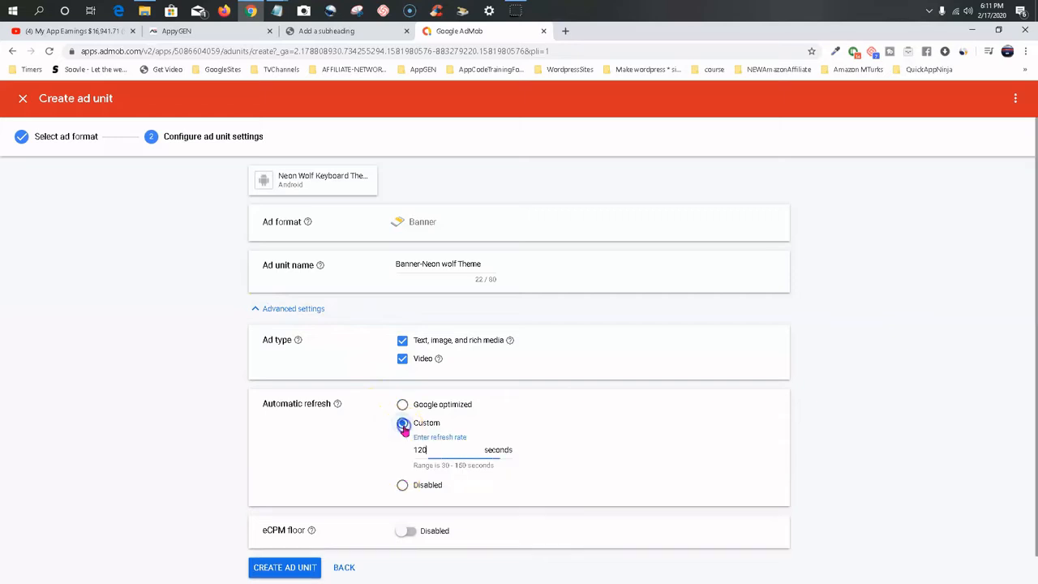
left_click(440, 447)
key("BackSpace")
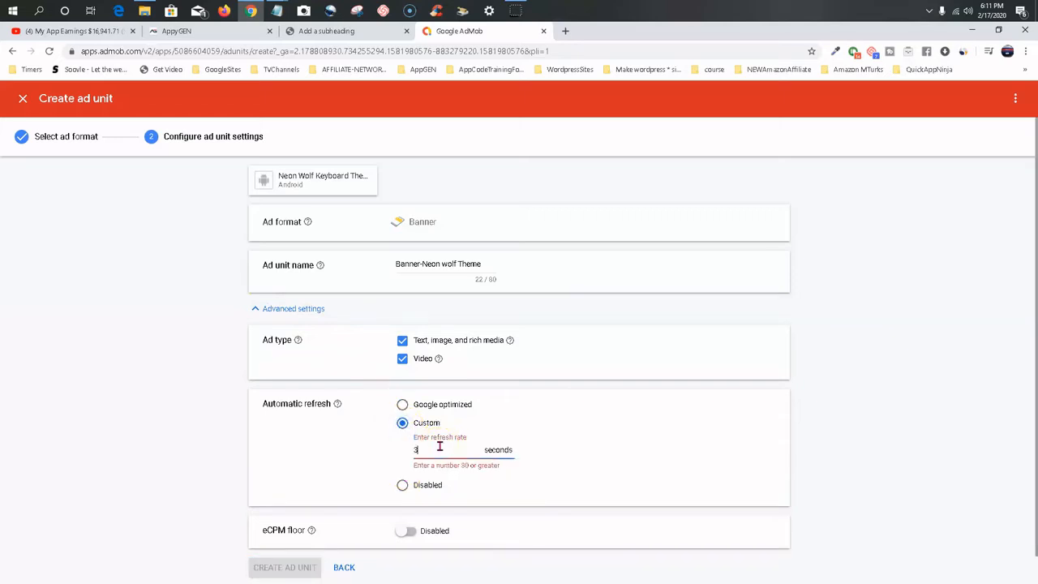
type("35")
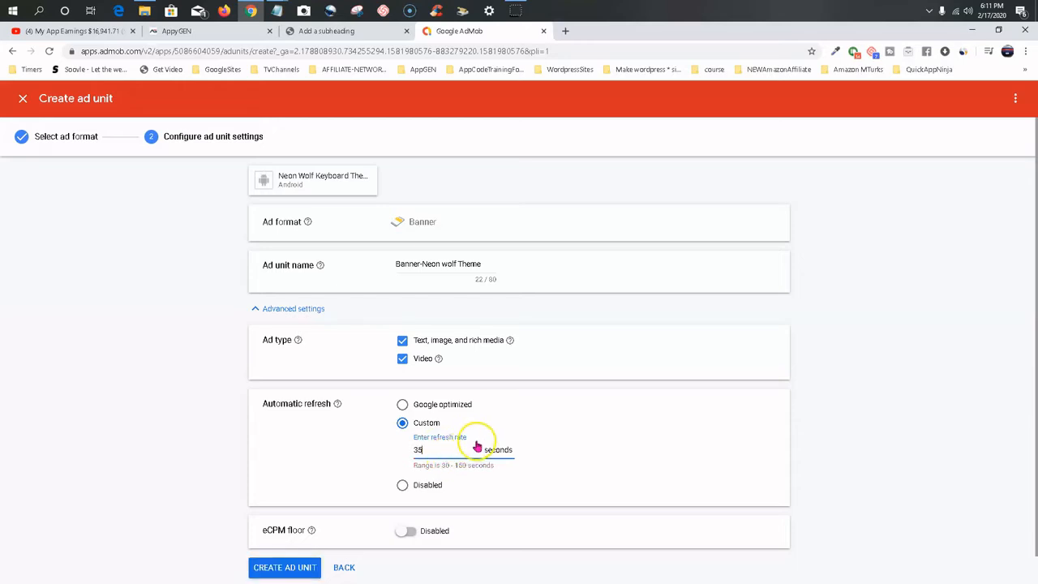
left_click(359, 444)
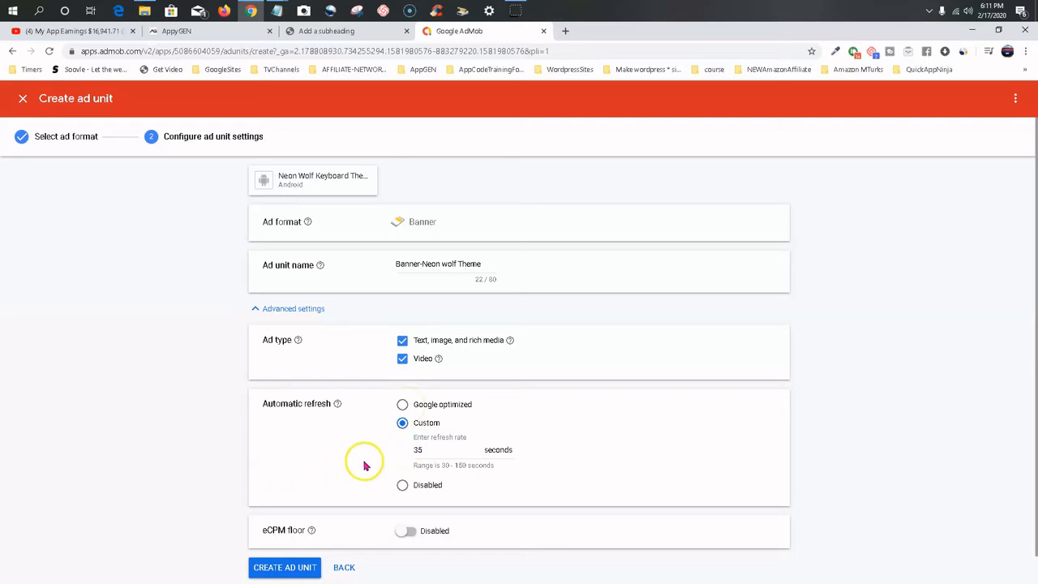
scroll(330, 474, "down", 2)
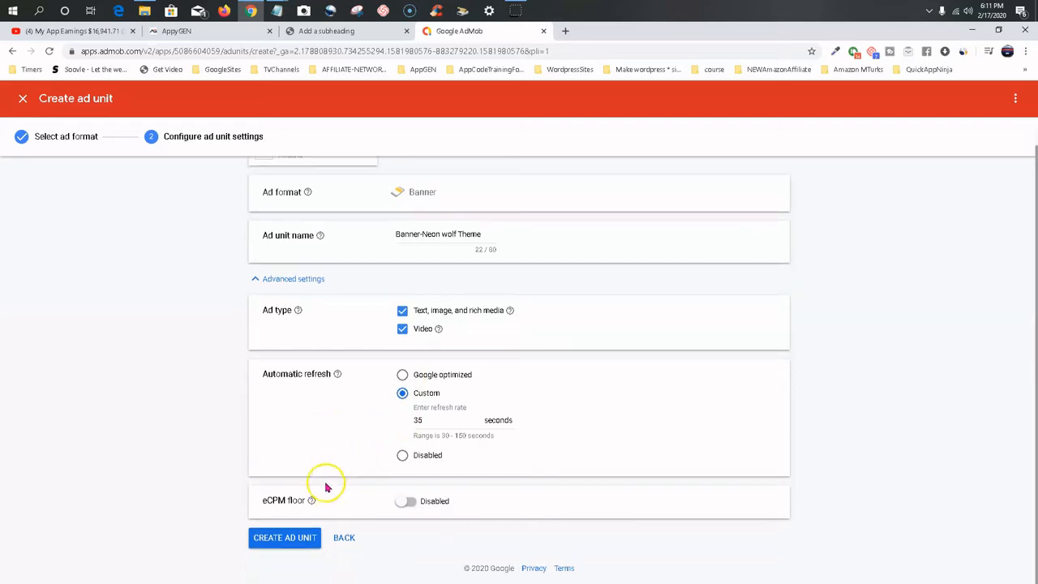
left_click(284, 537)
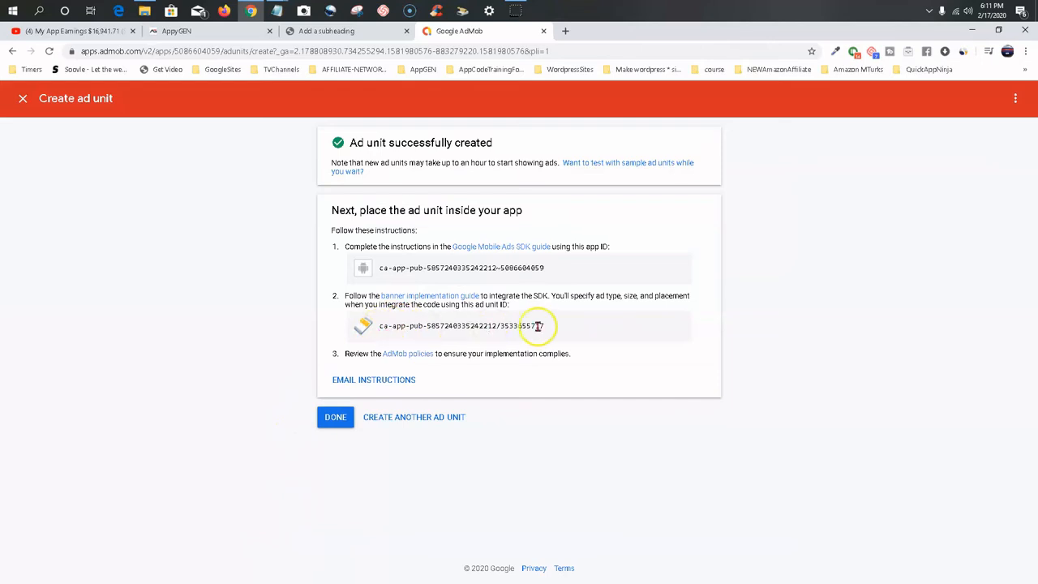
Copy the new banner ad unit ID and paste it as the Banner Code in AppyGEN's monetization settings.
left_click_drag(545, 329, 397, 328)
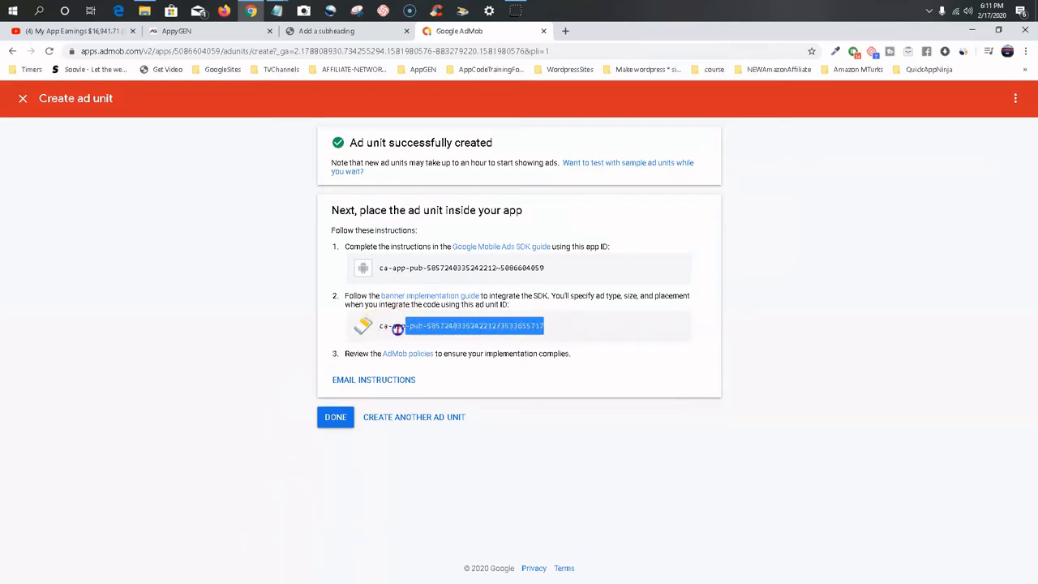
right_click(408, 326)
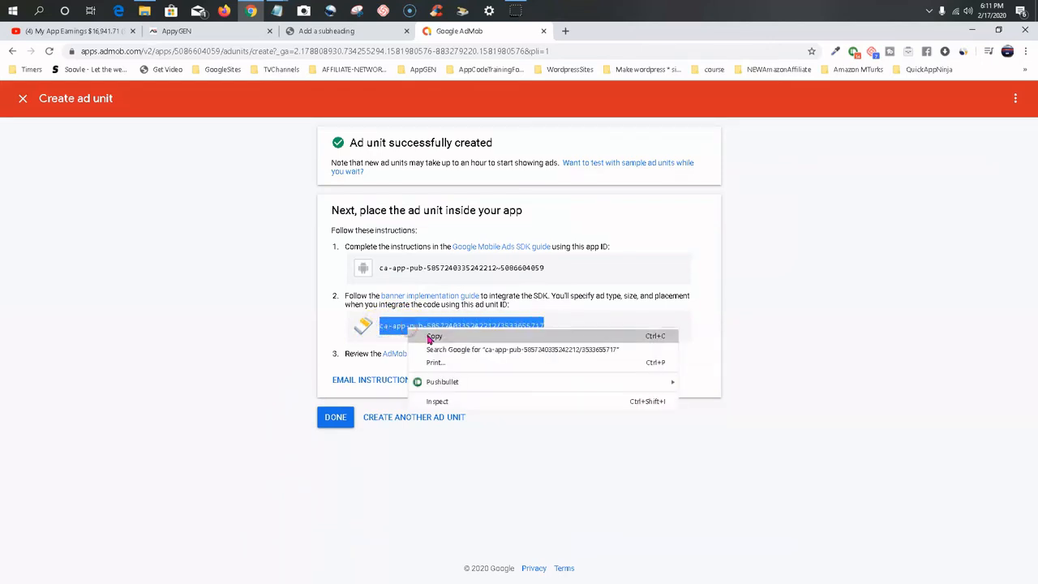
left_click(428, 338)
left_click(187, 36)
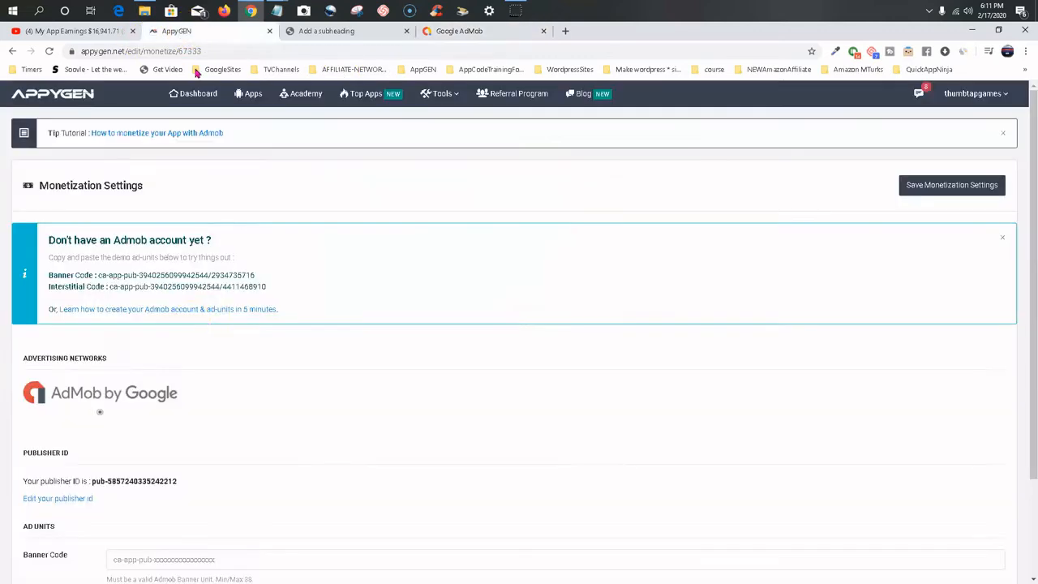
scroll(167, 421, "down", 2)
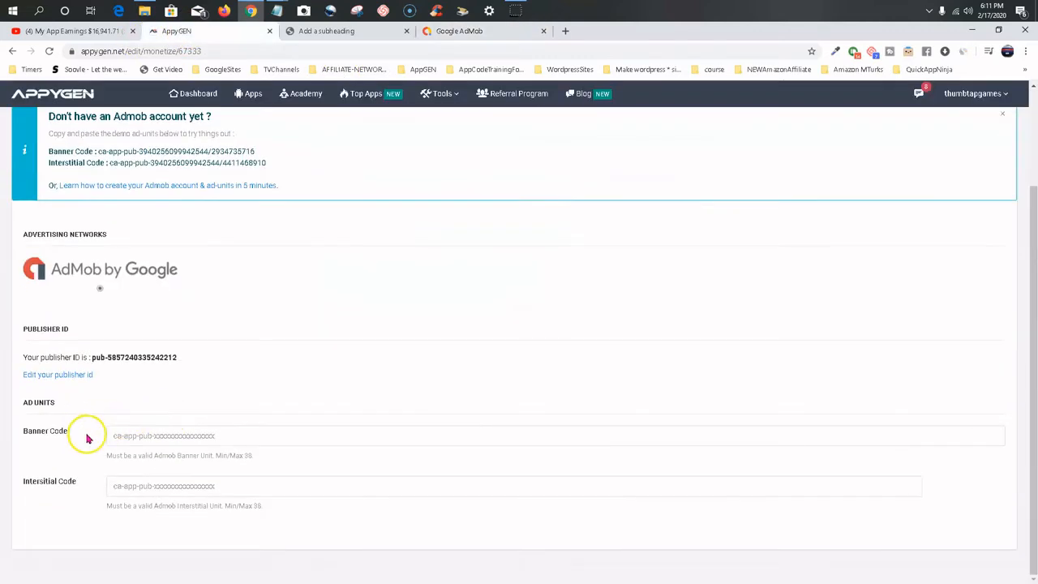
left_click(150, 431)
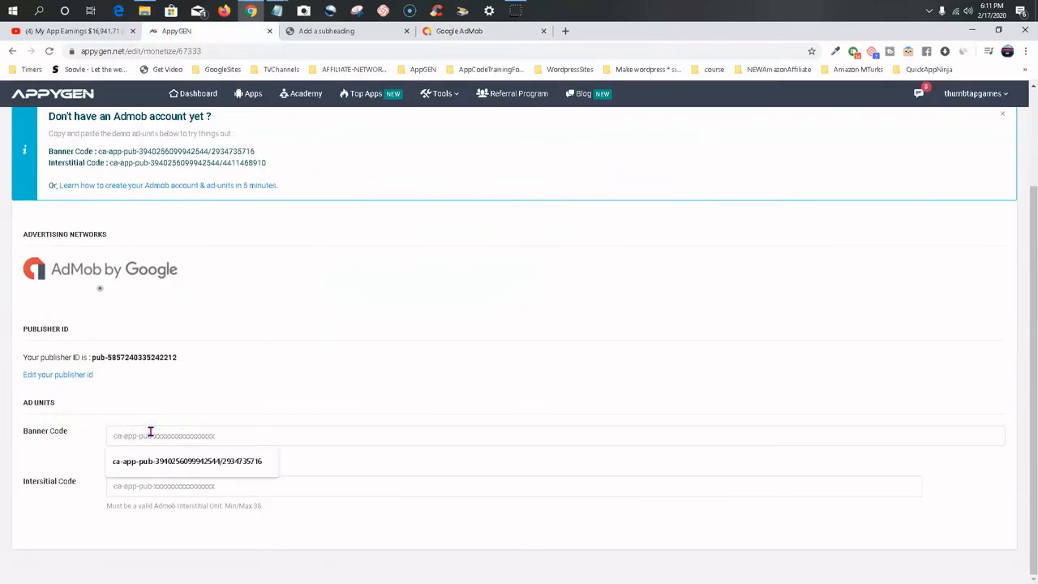
key("ctrl+v")
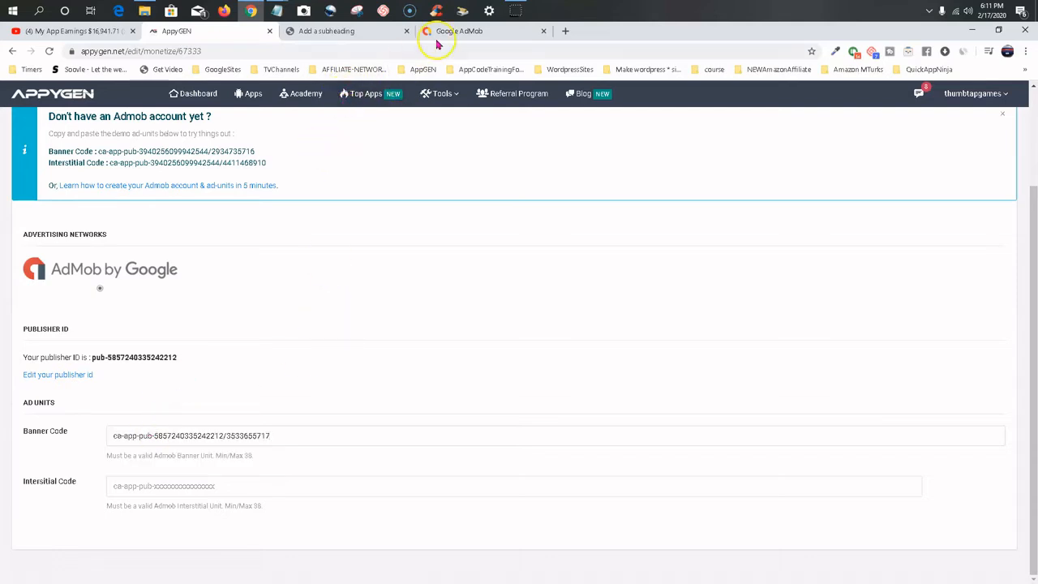
Switch back to AdMob, start another ad unit in the Interstitial format and look over its advanced settings.
left_click(459, 33)
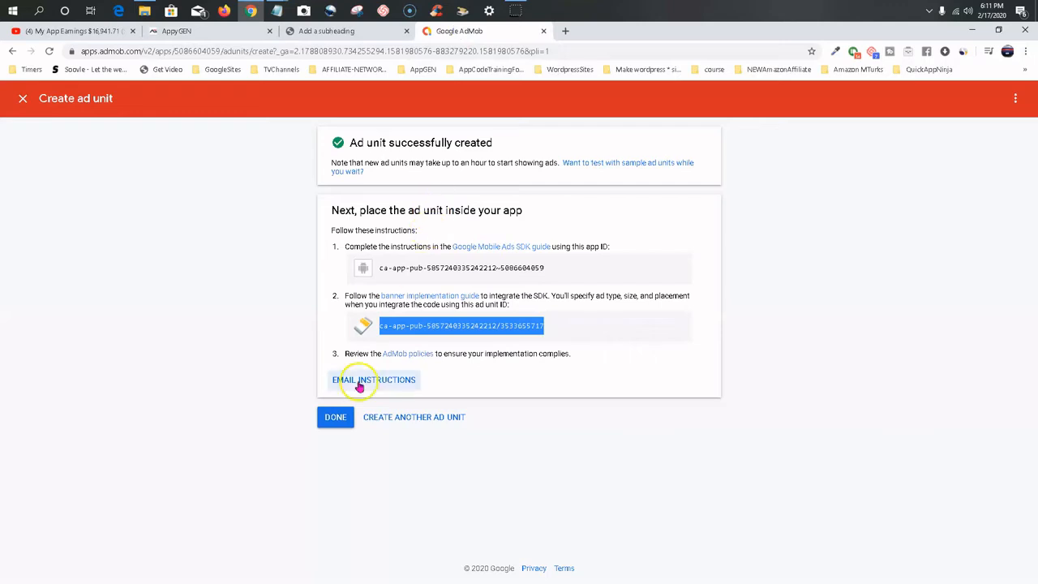
left_click(407, 417)
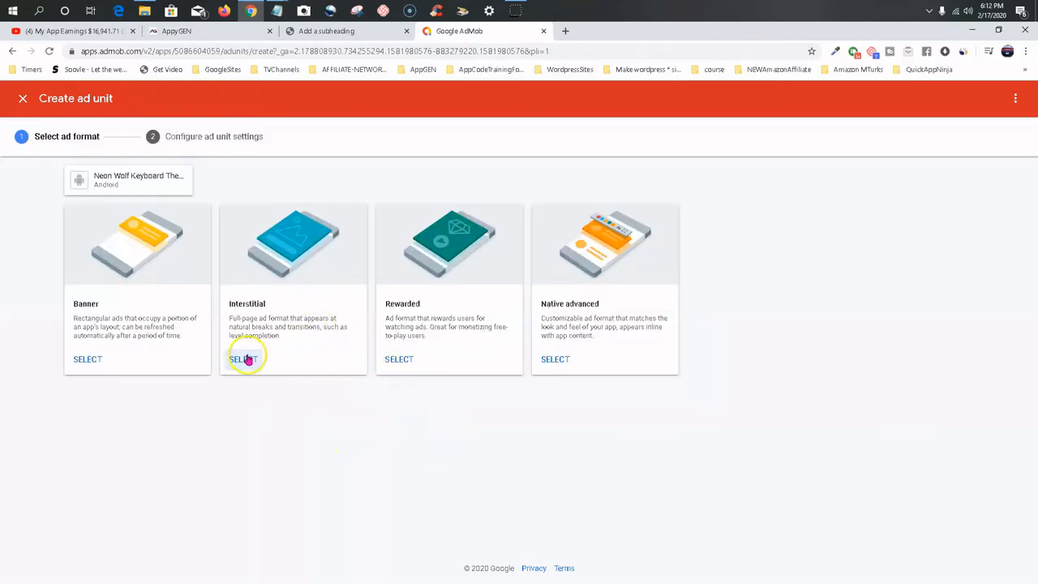
left_click(244, 359)
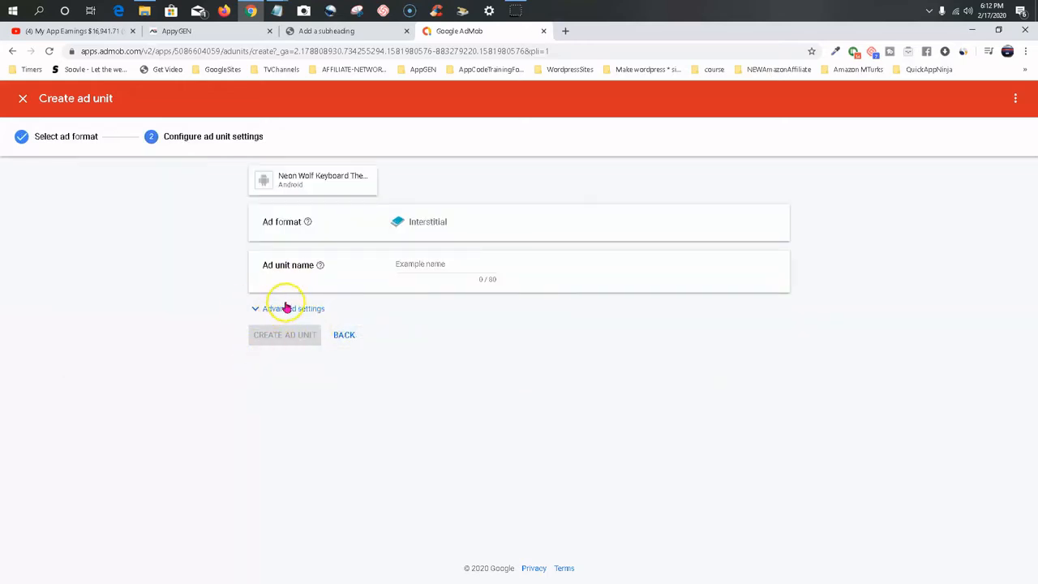
left_click(255, 312)
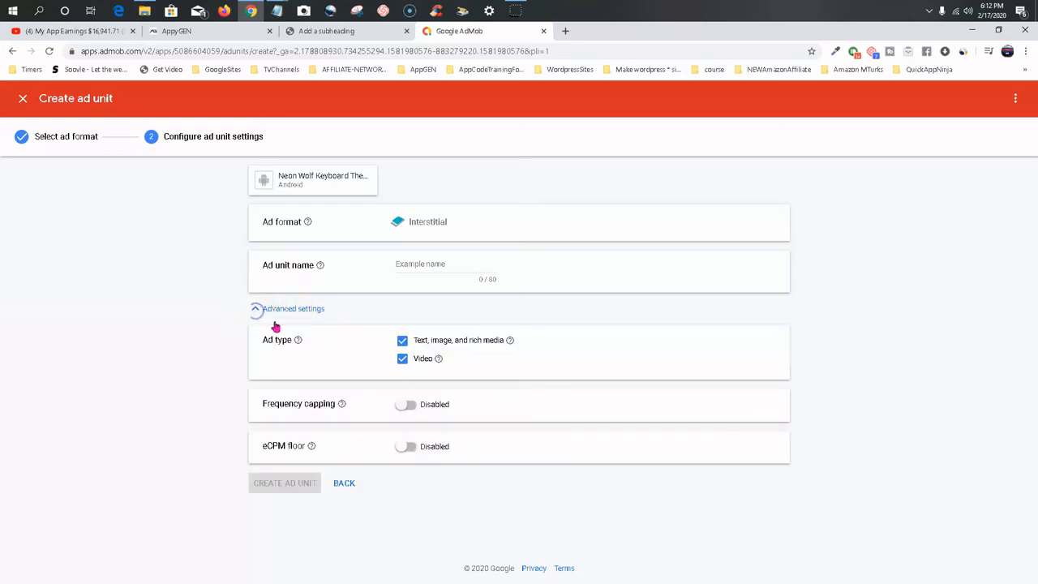
left_click(256, 312)
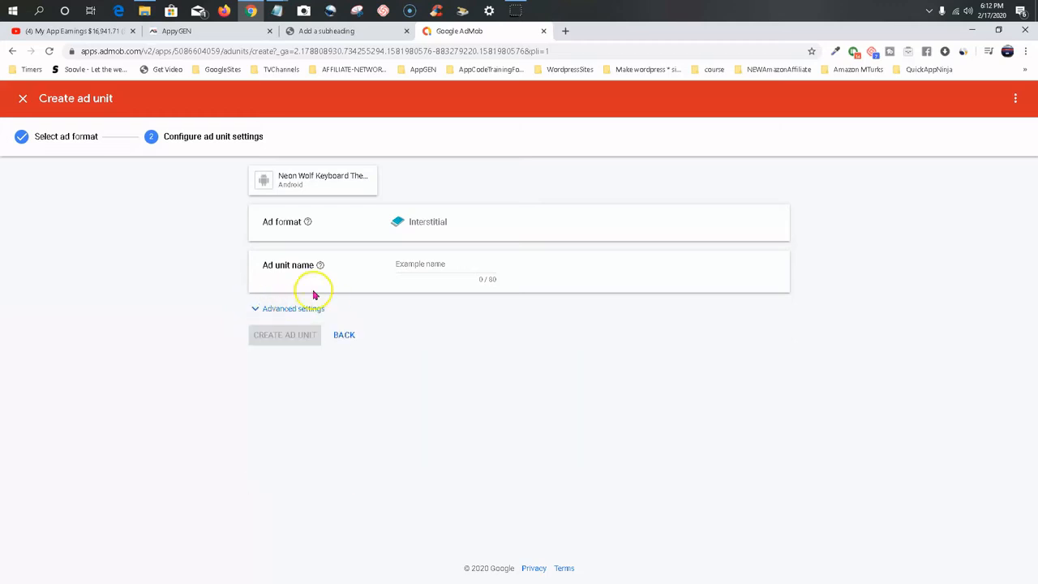
Name the ad unit "Interstitial-Neon Wolf Keyboard", reusing the word Interstitial copied from the ad format, and create it.
right_click(415, 228)
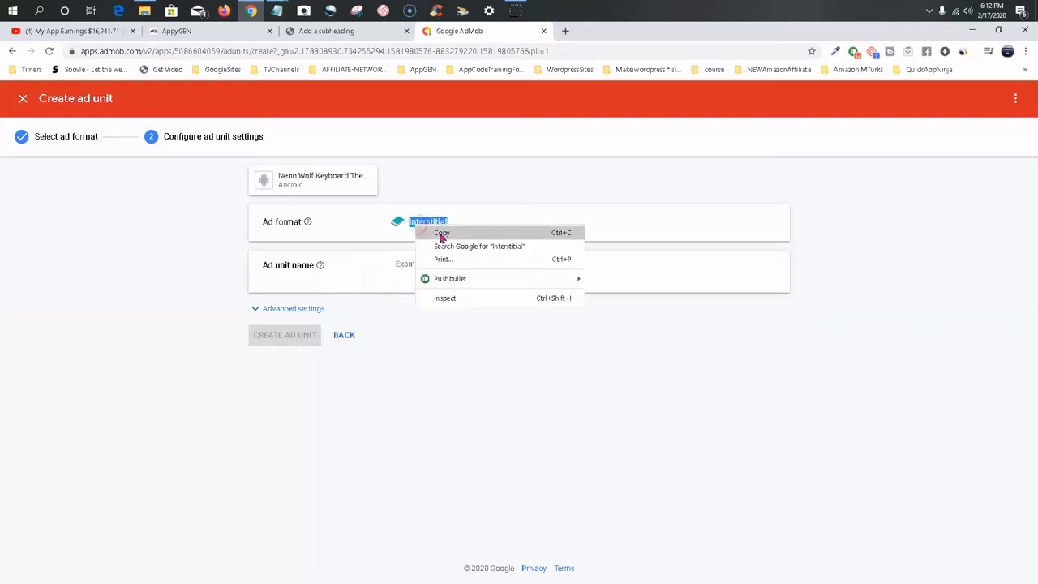
left_click(438, 233)
left_click(415, 264)
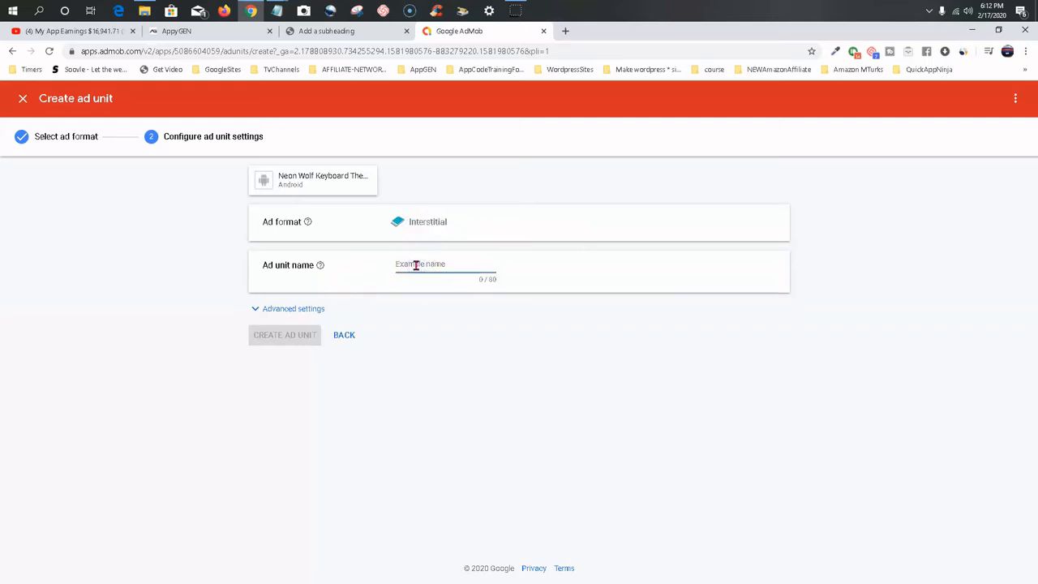
key("ctrl+v")
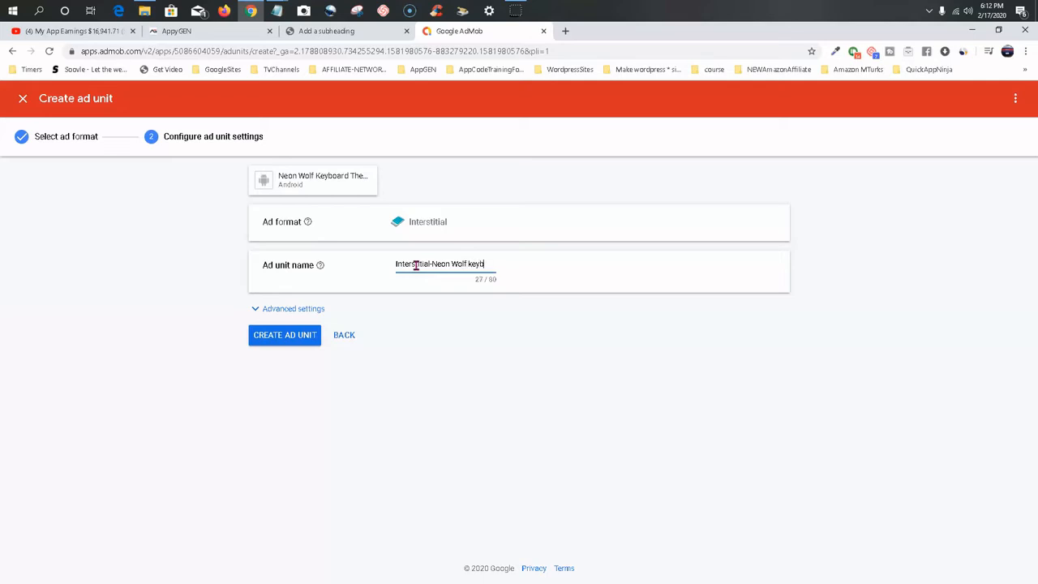
type("d")
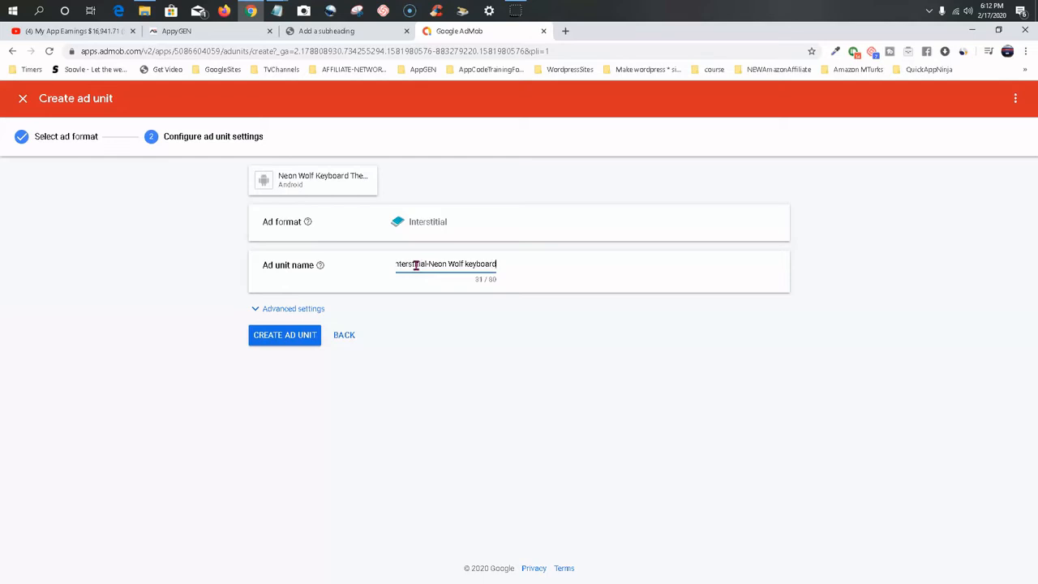
left_click(468, 264)
key("BackSpace")
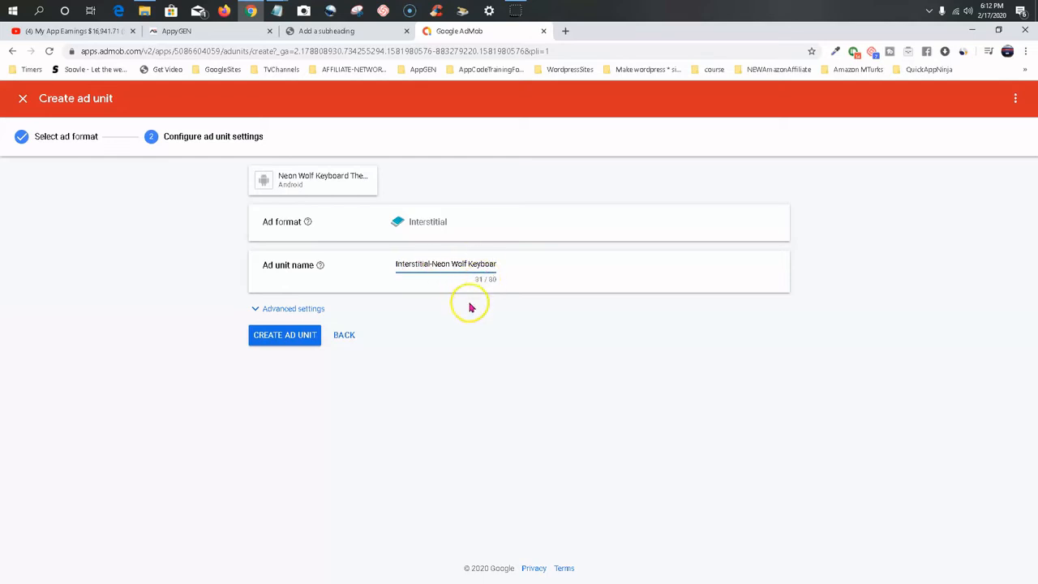
left_click(468, 350)
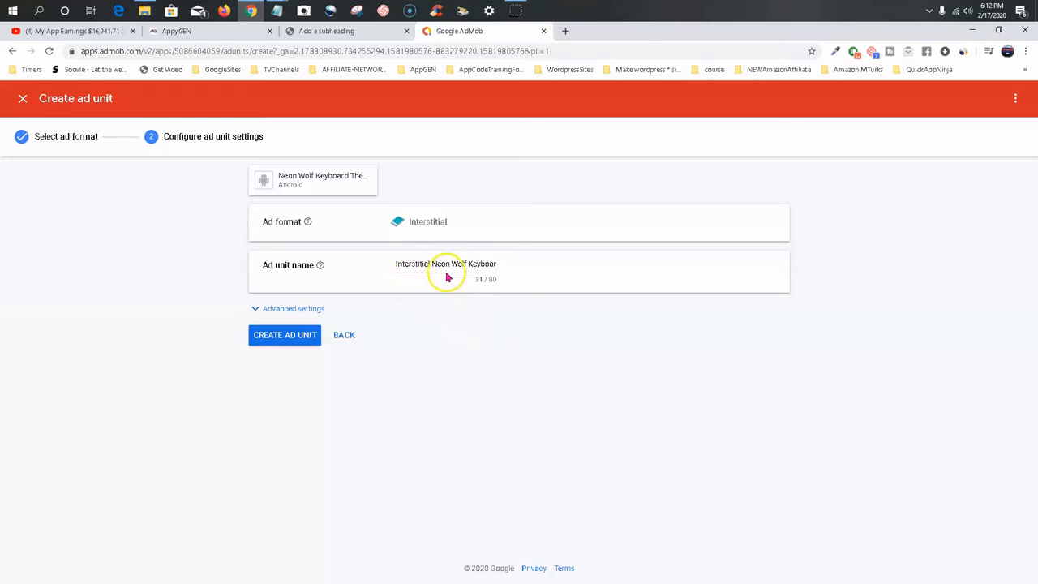
left_click(292, 336)
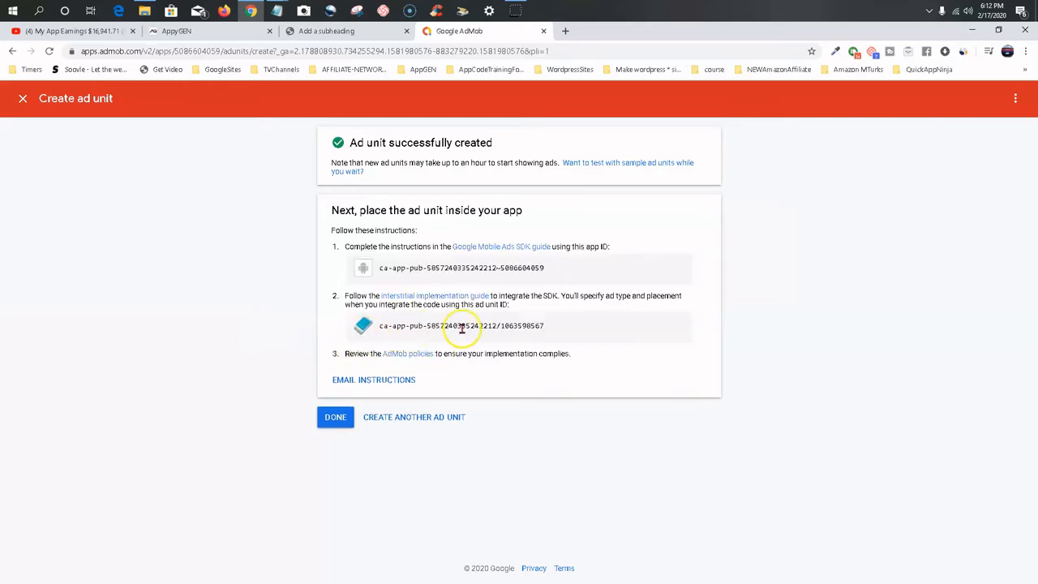
Copy the new interstitial ad unit ID and paste it as the Interstitial Code in AppyGEN's monetization settings.
left_click_drag(520, 327, 388, 328)
right_click(400, 328)
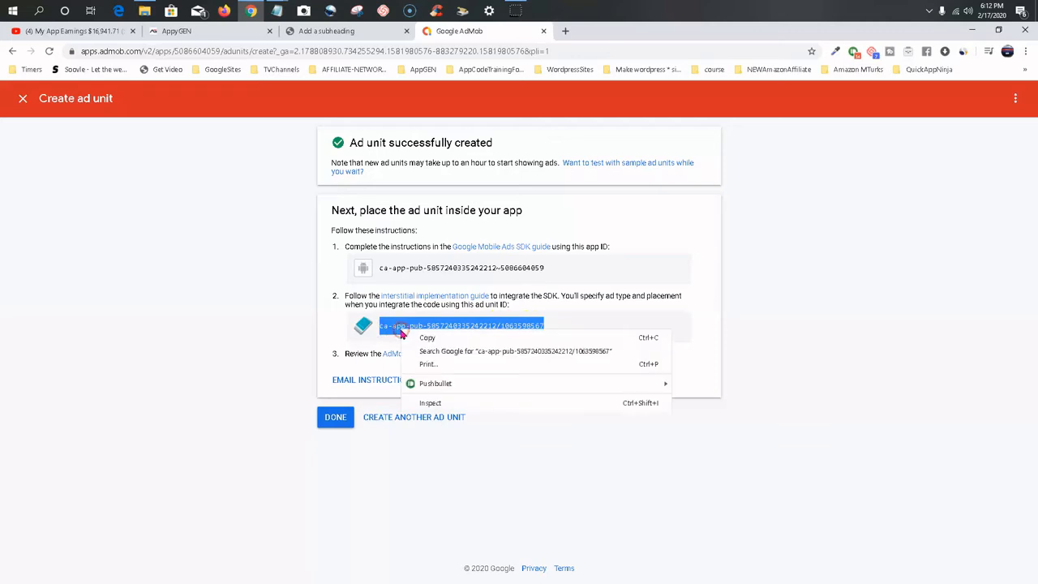
left_click(427, 338)
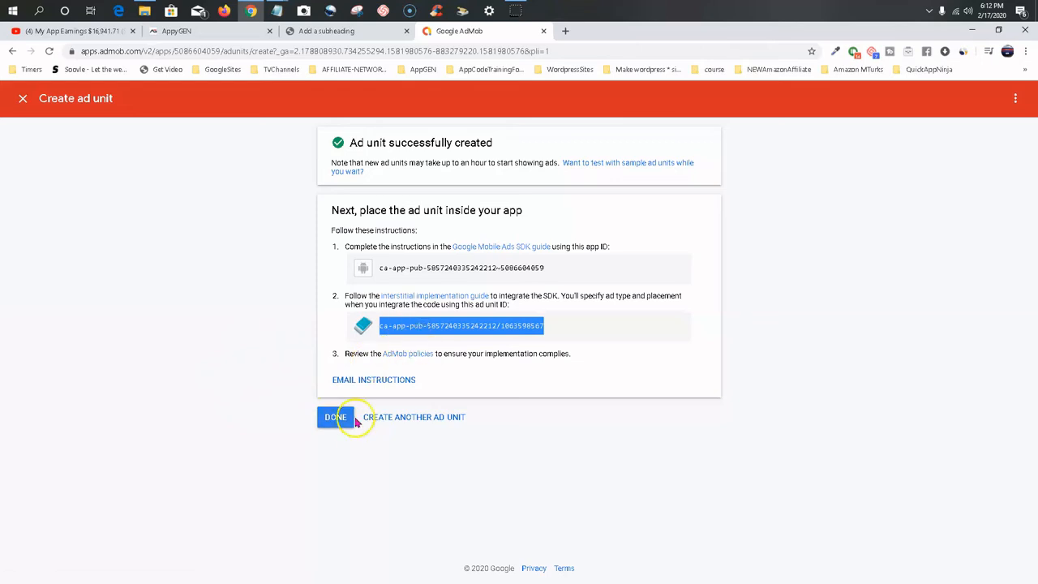
left_click(167, 32)
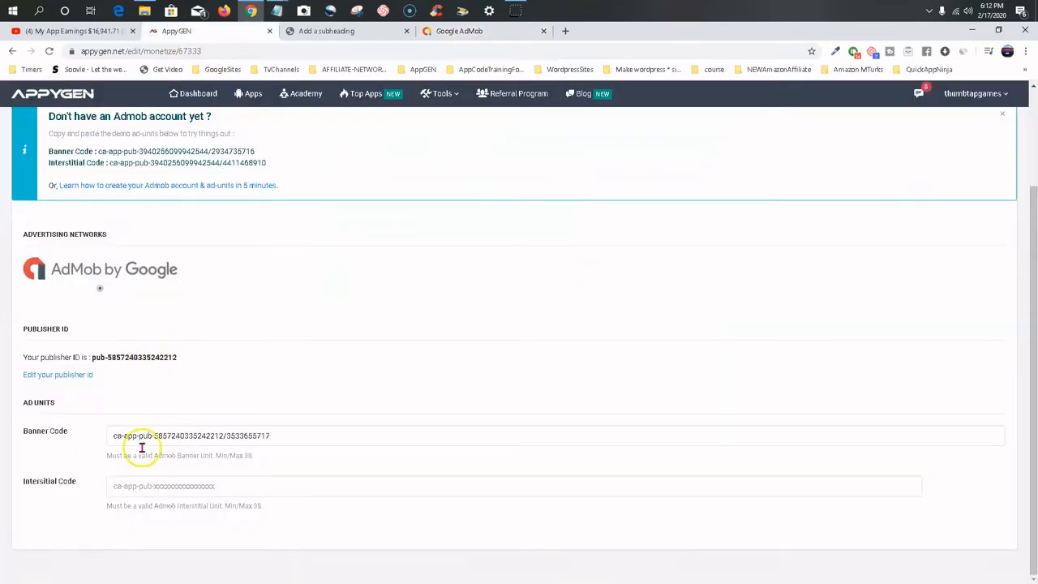
left_click(157, 487)
right_click(156, 487)
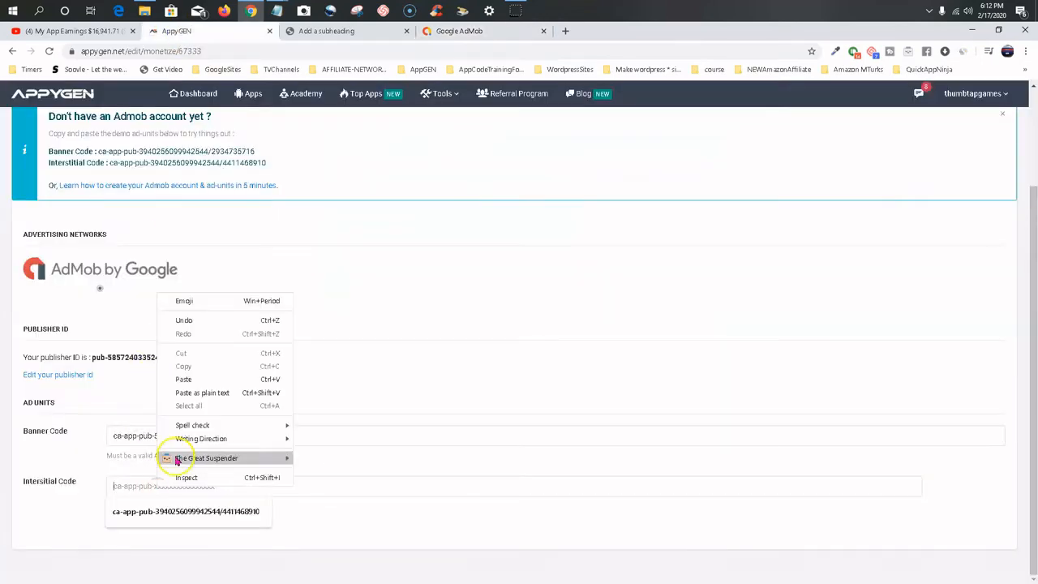
left_click(186, 382)
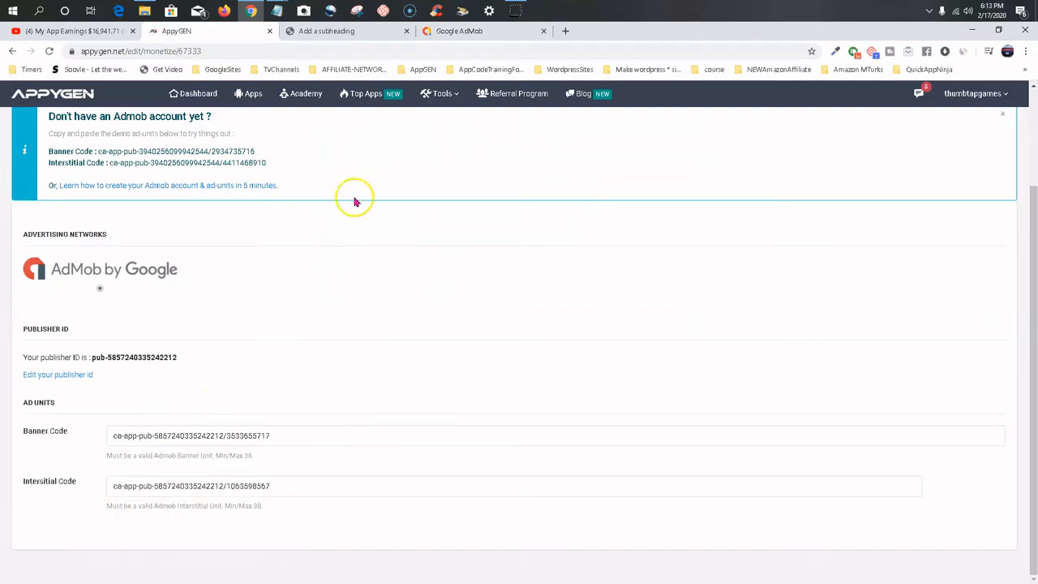
Return to AdMob, finish the ad unit creation and view the Neon Wolf Keyboard Theme app's overview.
left_click(452, 33)
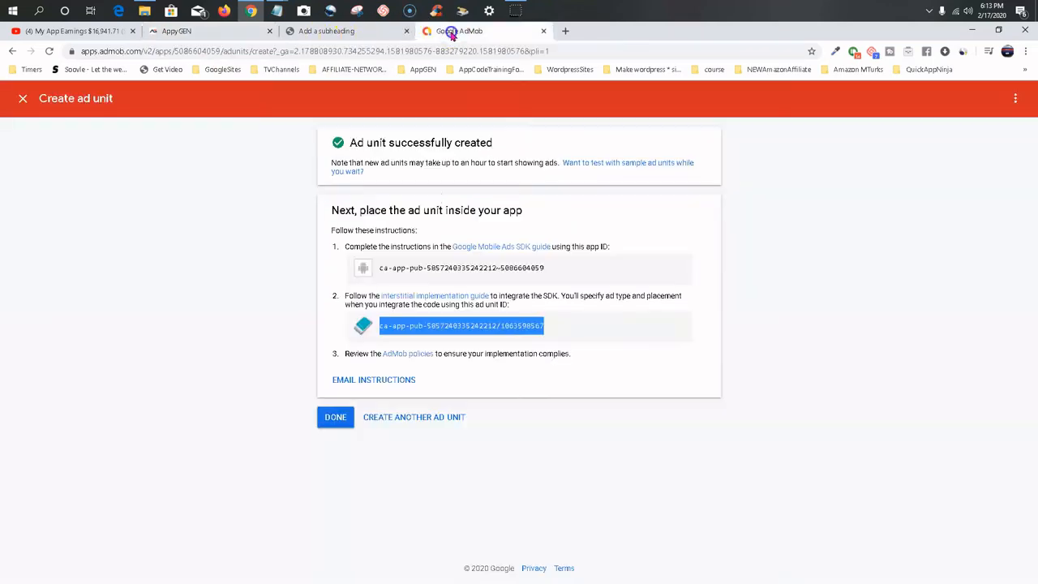
left_click(332, 416)
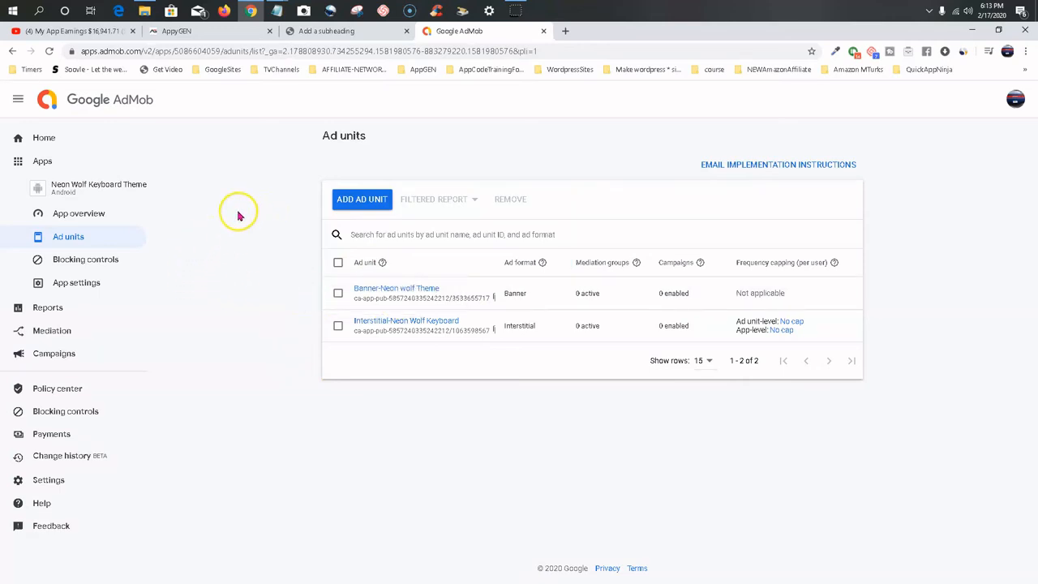
left_click(98, 213)
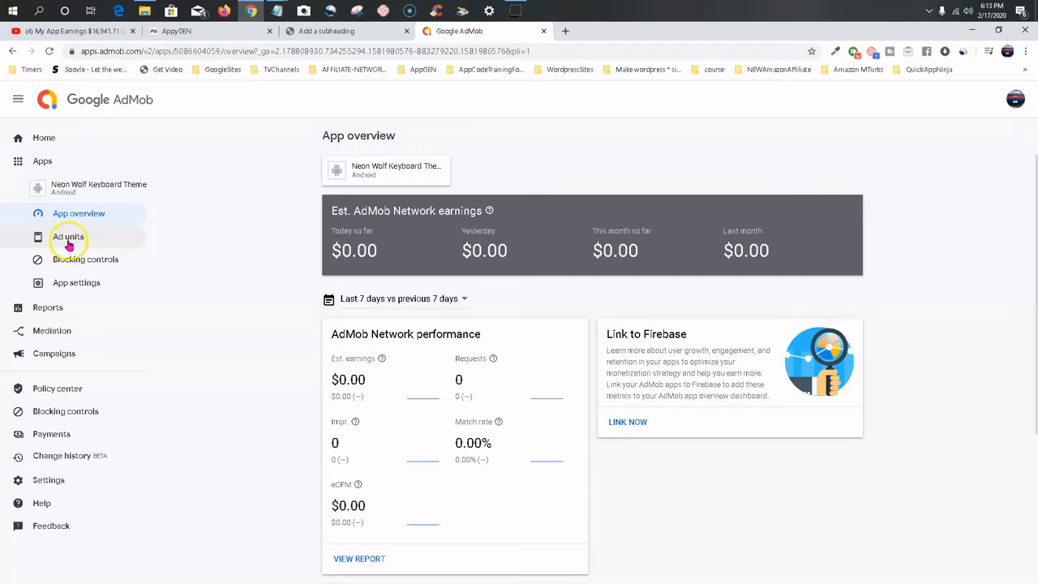
In the app's store link settings, search Google Play for "neon wolf keyboard", browse the listed apps and close the search without linking one.
left_click(68, 284)
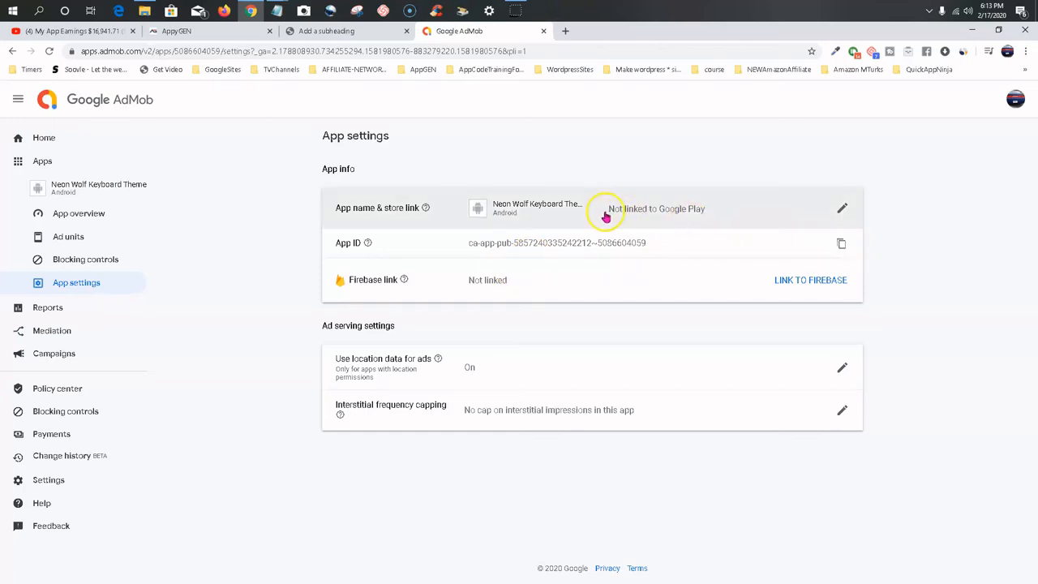
left_click(843, 212)
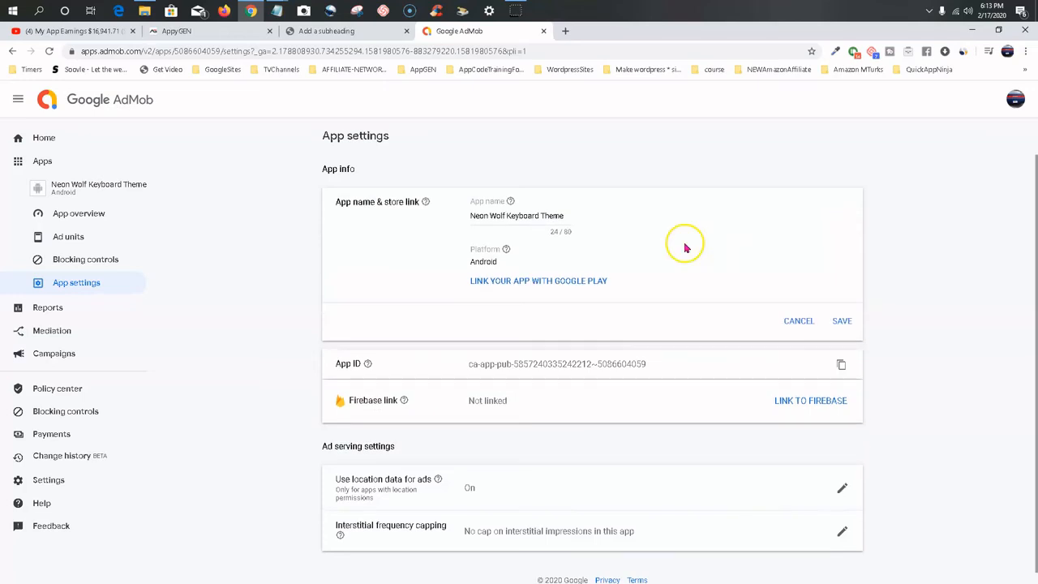
left_click(512, 282)
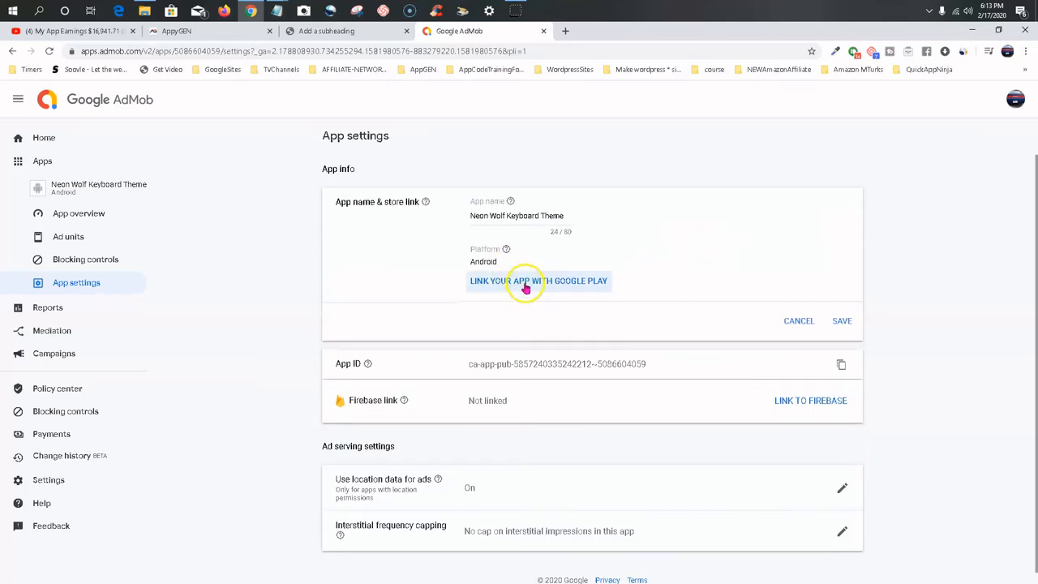
left_click(535, 287)
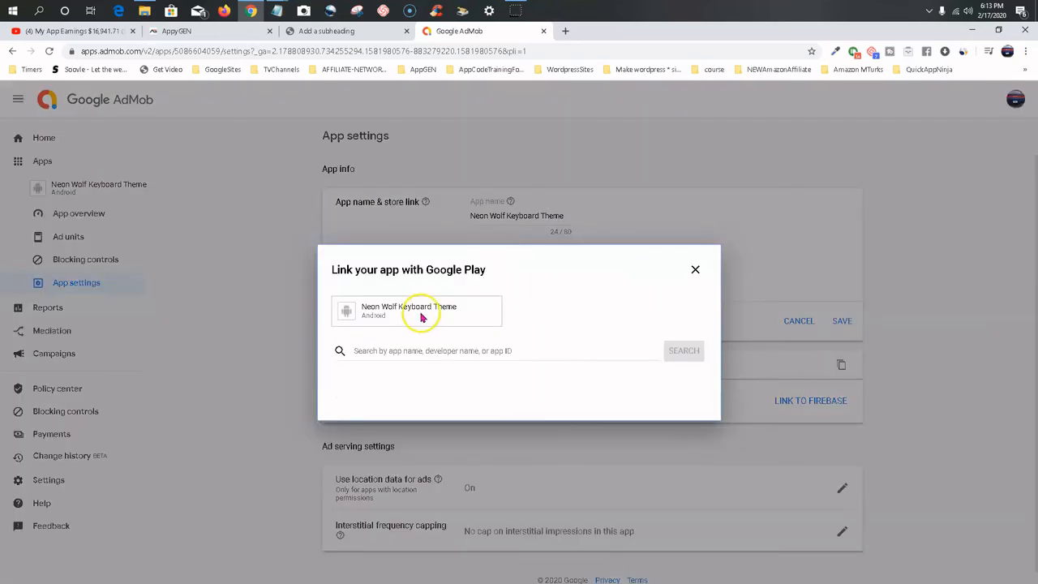
left_click(444, 351)
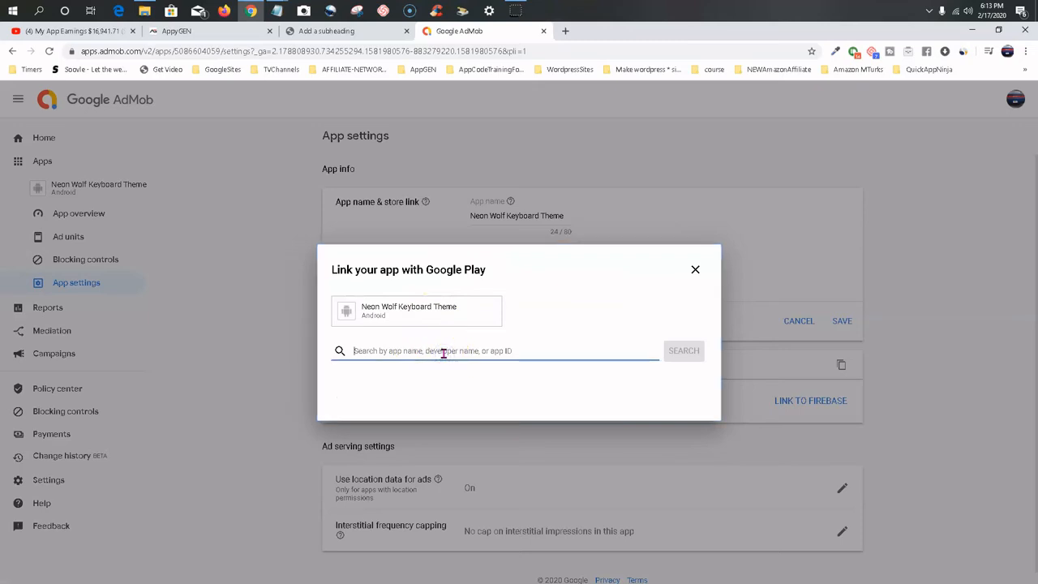
type("1")
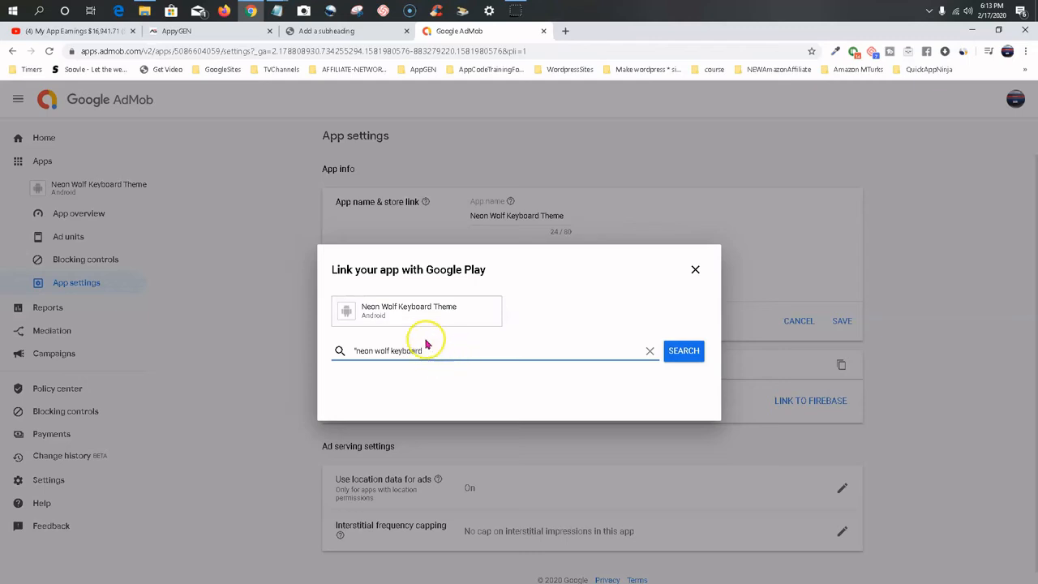
left_click(684, 350)
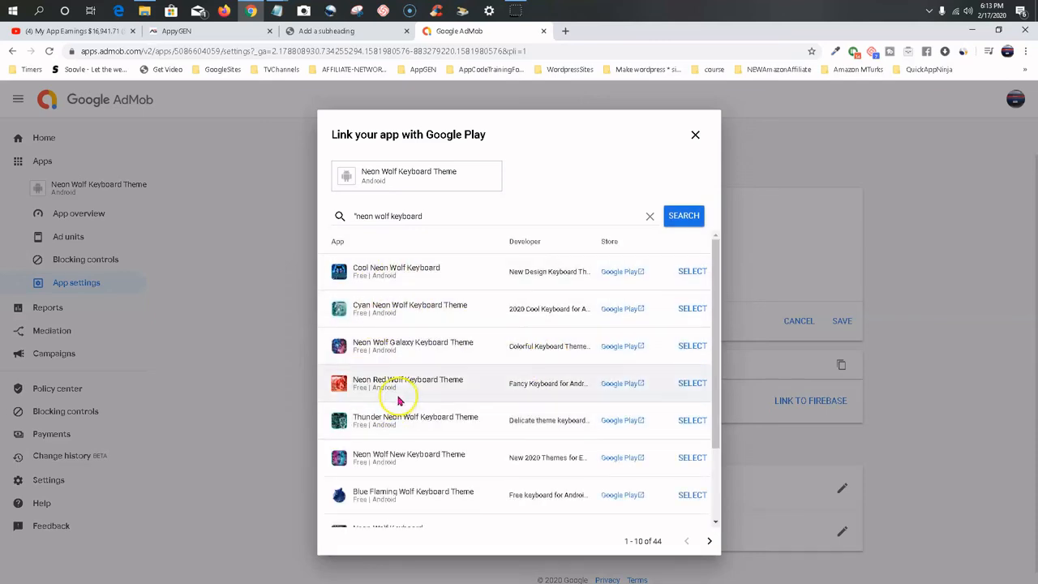
scroll(398, 397, "down", 2)
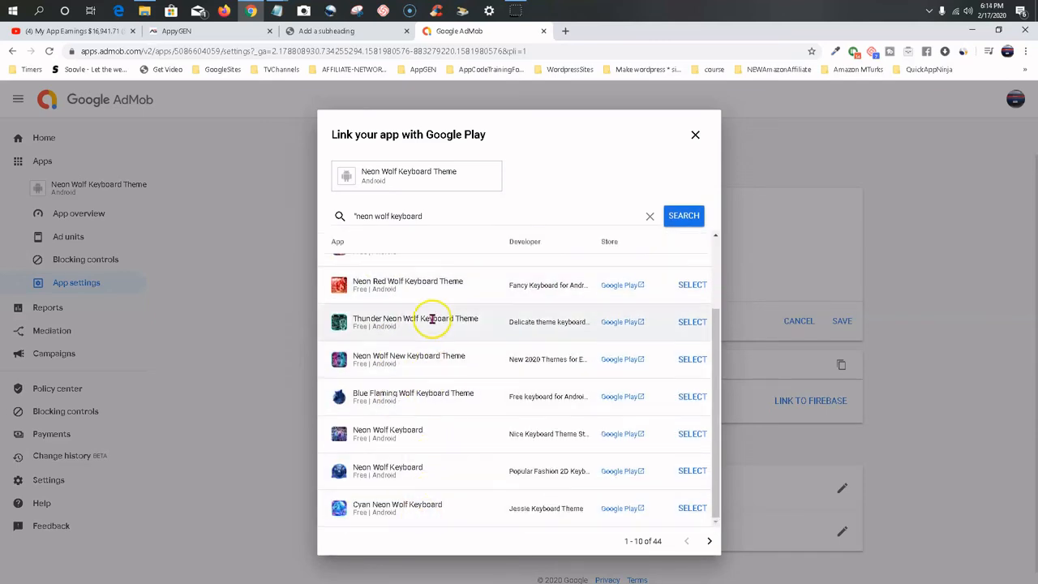
scroll(476, 419, "up", 3)
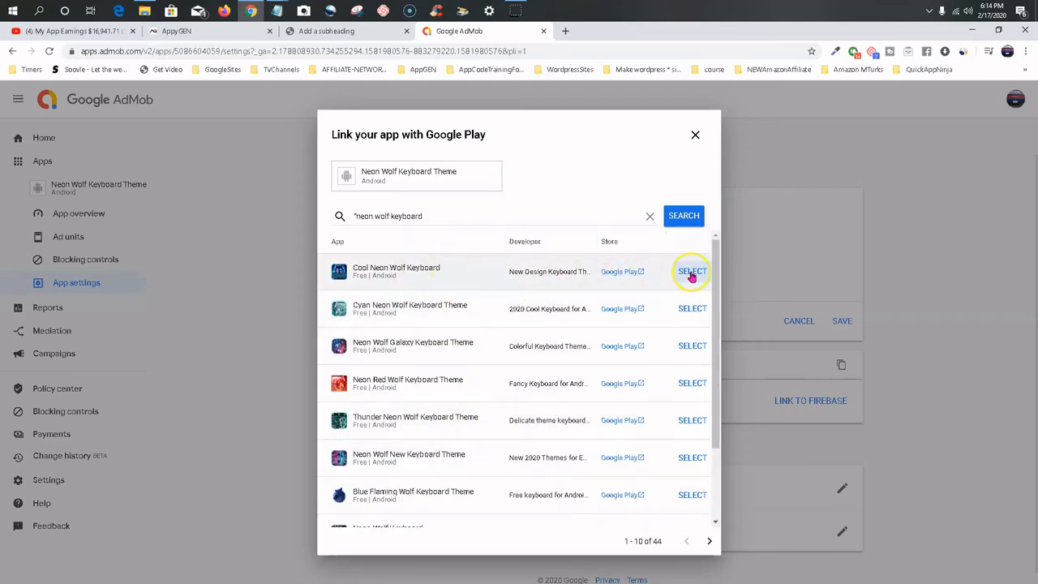
left_click(694, 136)
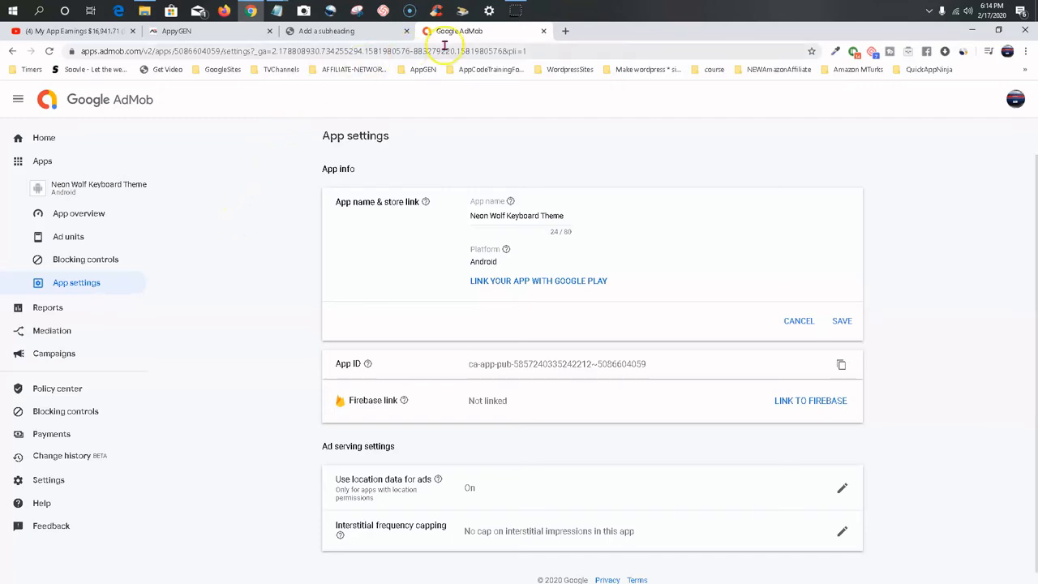
Close AdMob, return to AppyGEN and save the monetization settings.
left_click(544, 31)
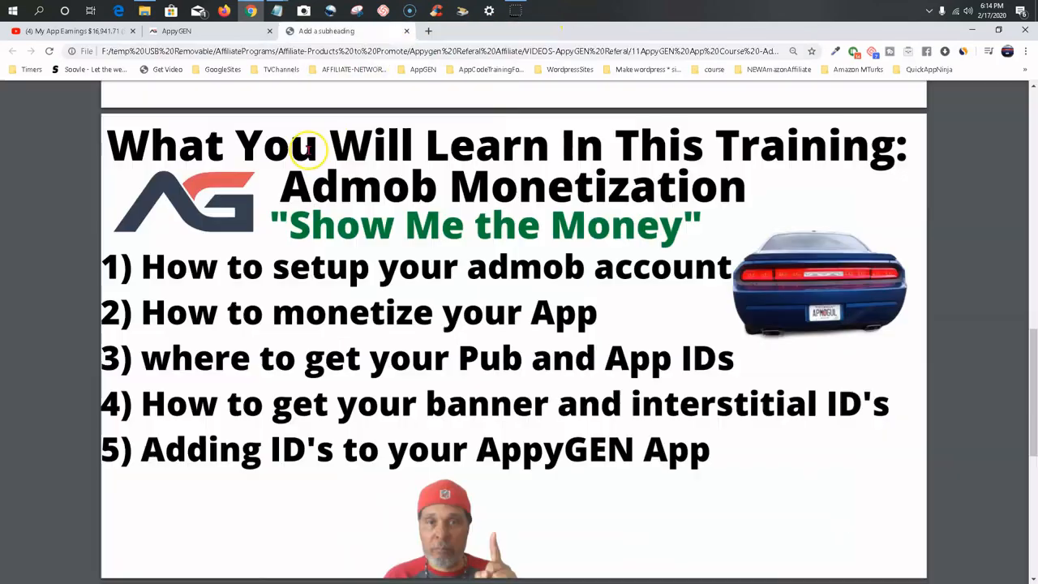
left_click(214, 34)
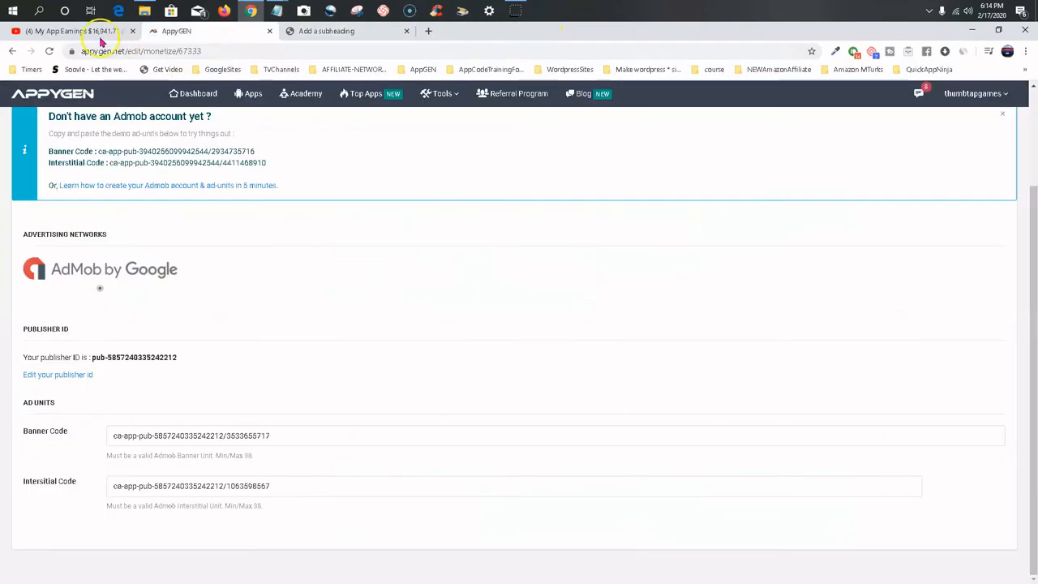
left_click(343, 32)
left_click(205, 33)
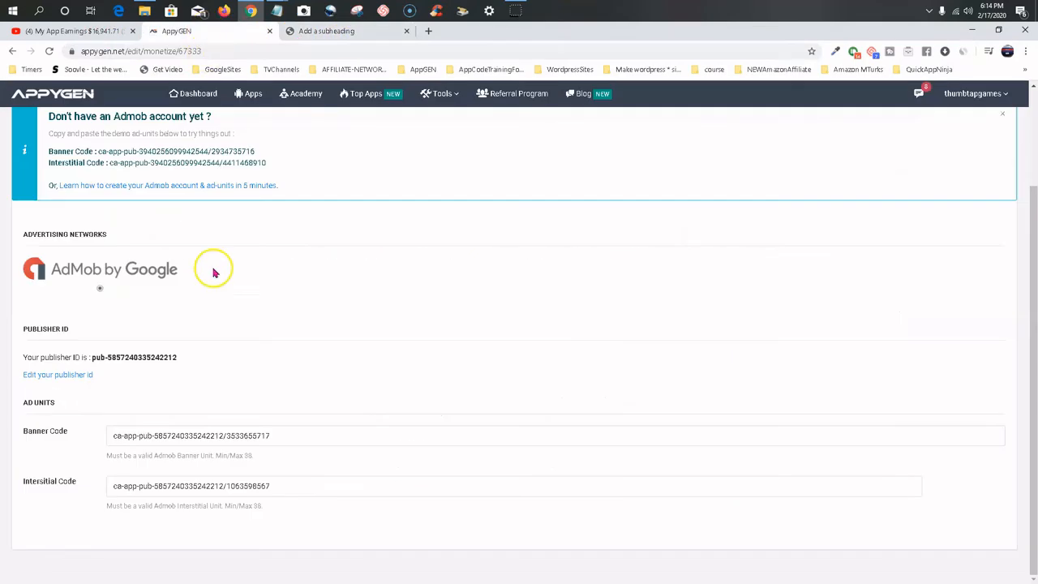
scroll(308, 349, "up", 2)
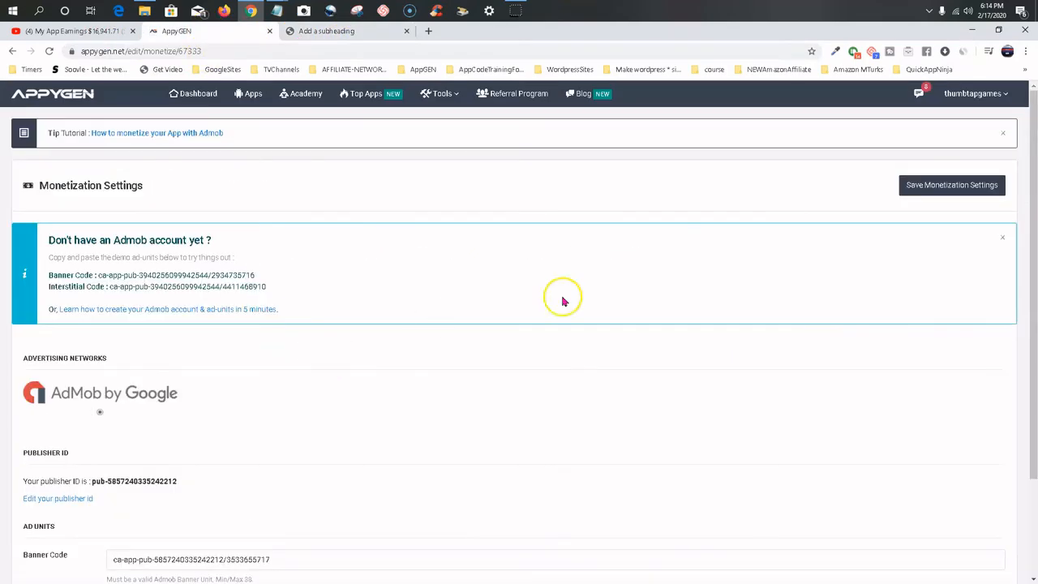
left_click(942, 186)
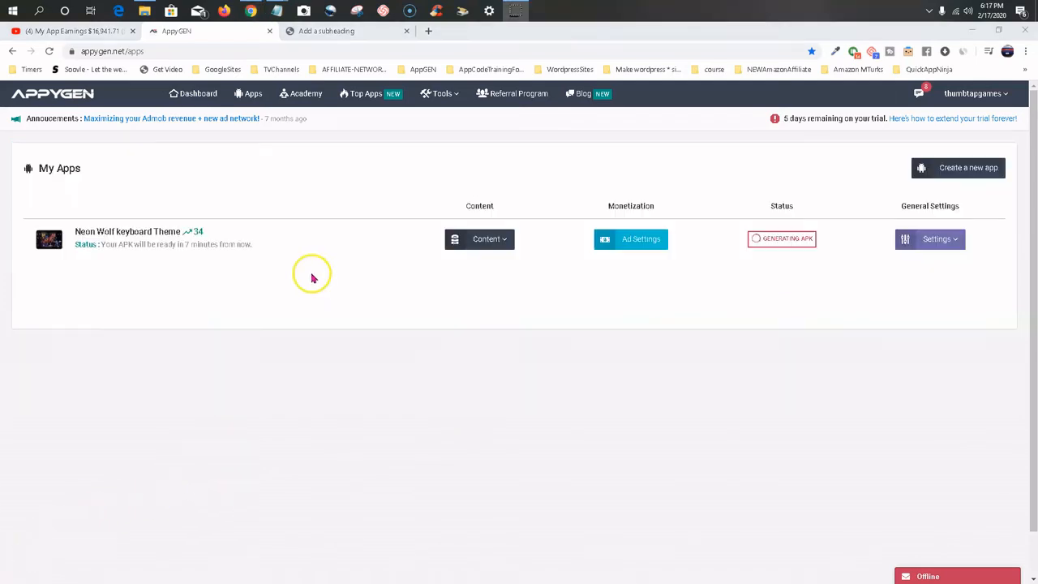
Refresh the My Apps list and start downloading the Neon Wolf keyboard Theme's finished APK.
left_click(48, 53)
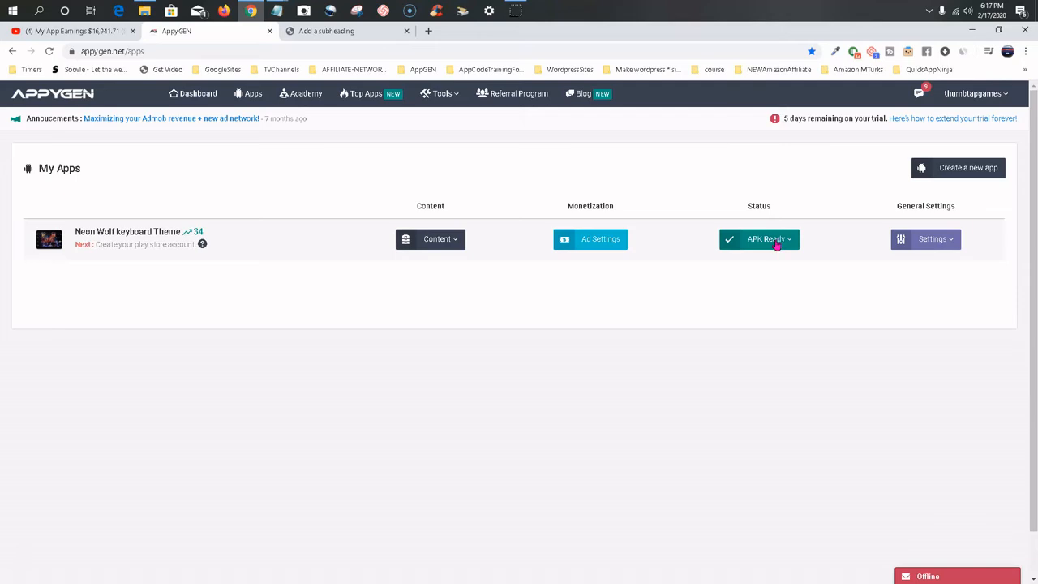
left_click(778, 245)
left_click(753, 268)
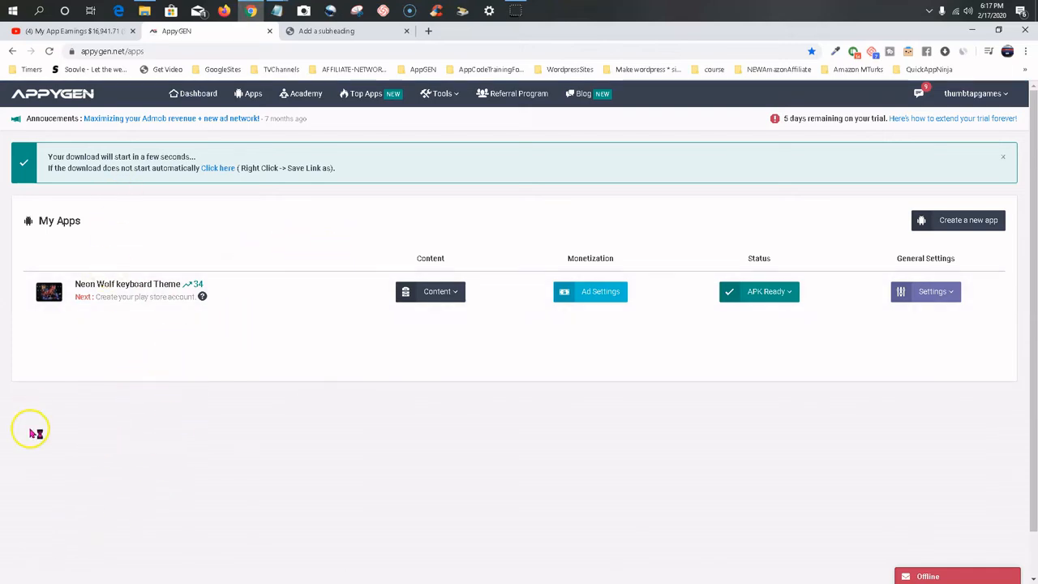
Choose the BUILDS-NeonWolf Keyboard folder inside Neon Wolf keyboard theme as the APK's save location.
scroll(71, 159, "up", 2)
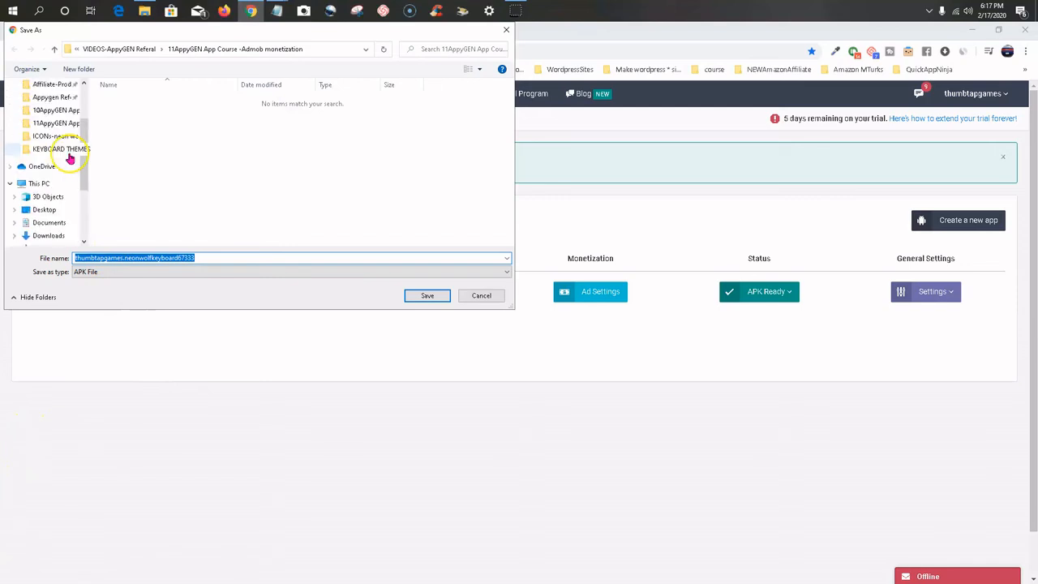
scroll(70, 158, "up", 2)
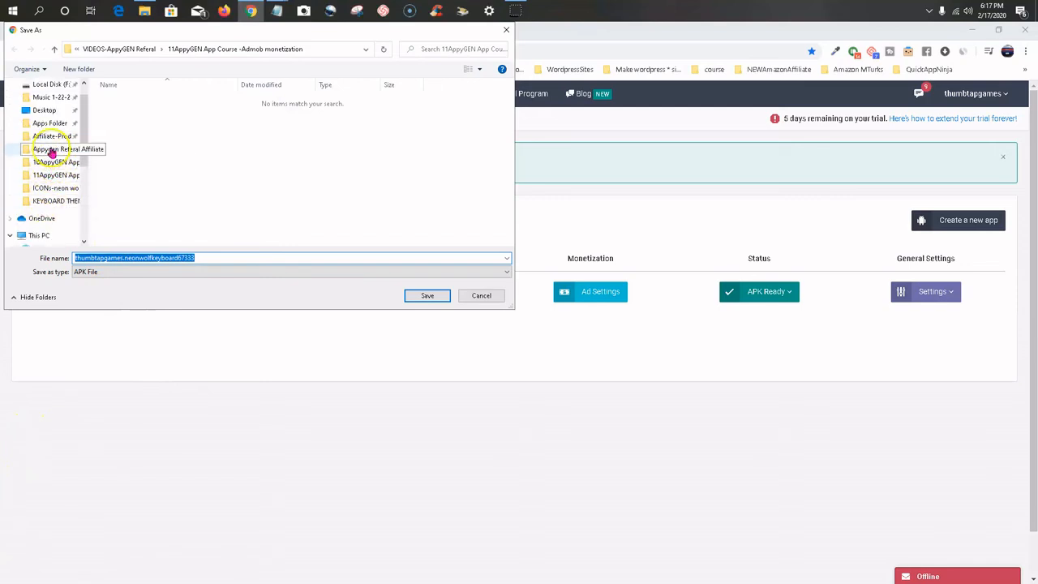
left_click(49, 162)
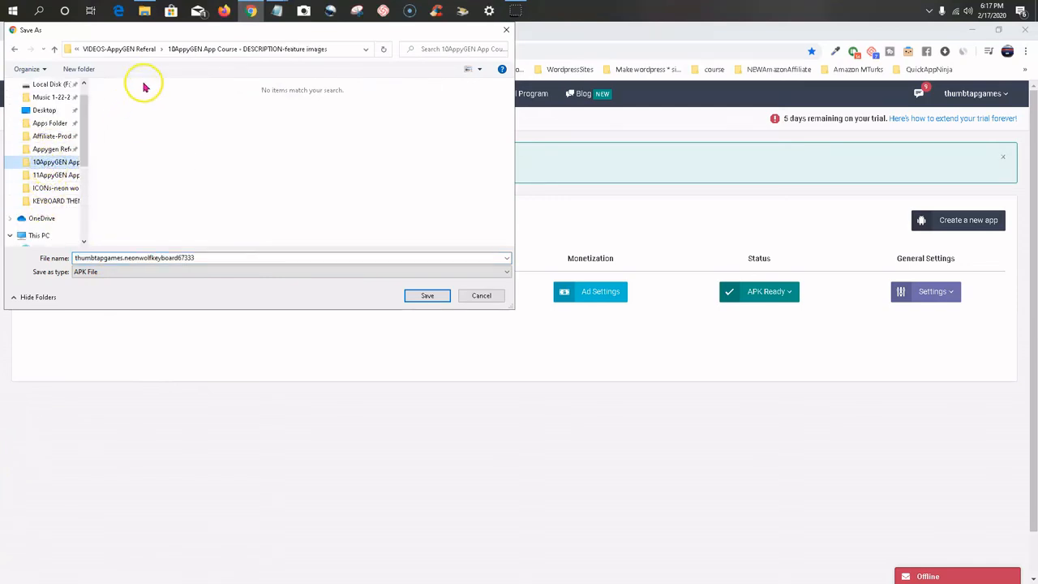
left_click(135, 49)
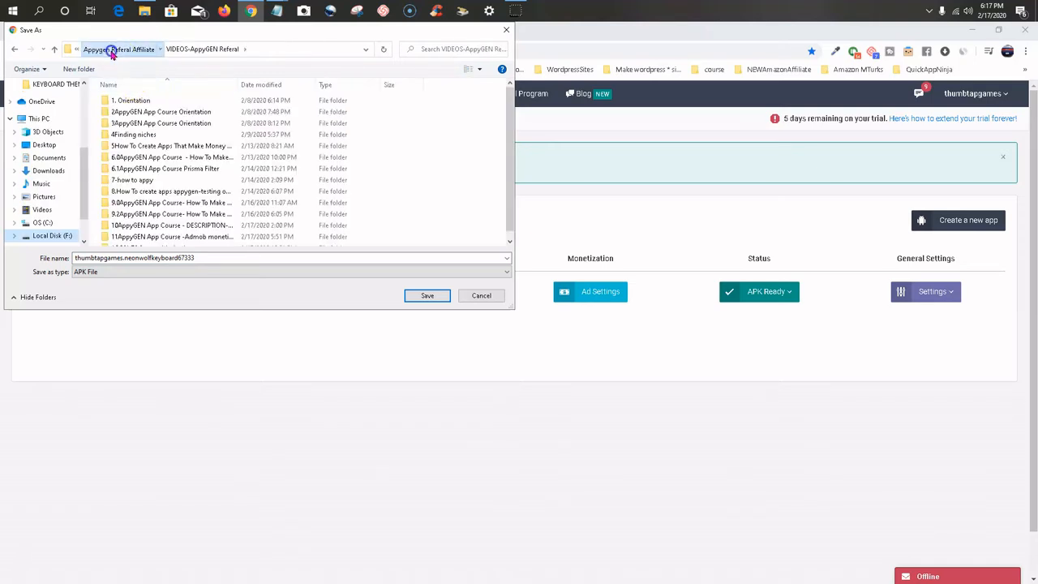
left_click(112, 50)
double_click(130, 123)
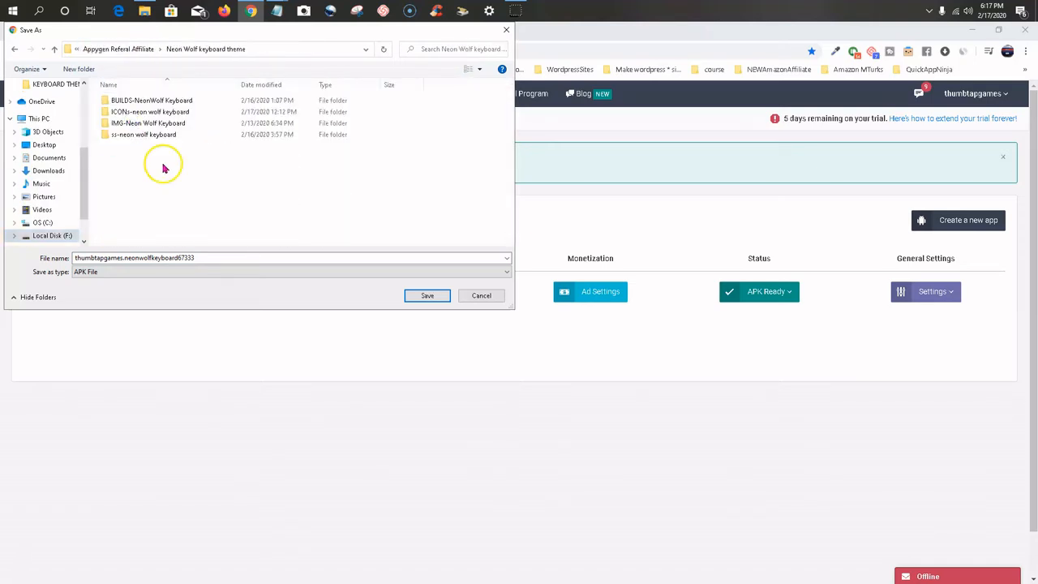
double_click(148, 100)
Prefix the APK's file name with "admob test-" and save it.
left_click(96, 258)
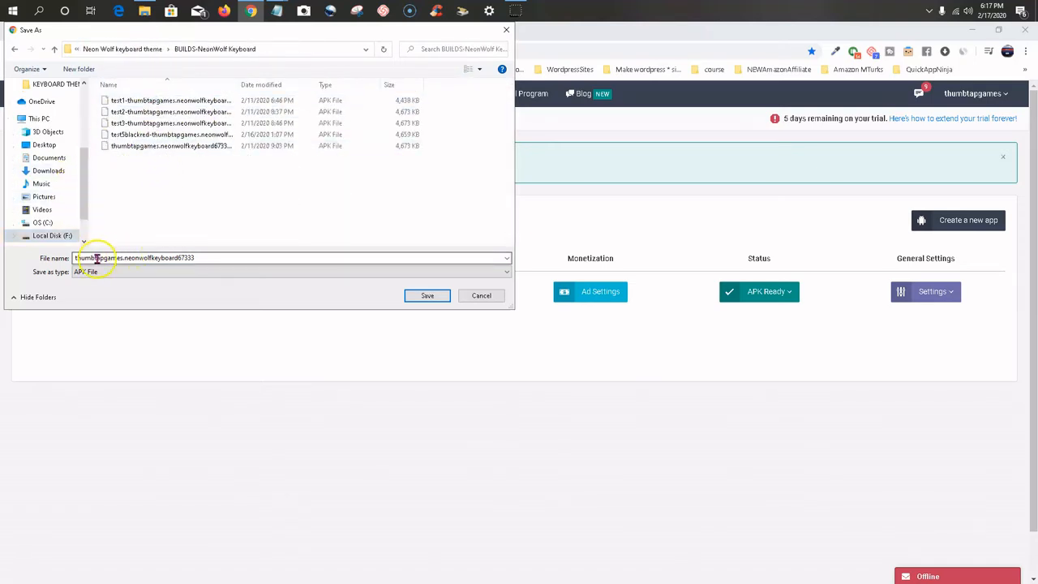
double_click(128, 260)
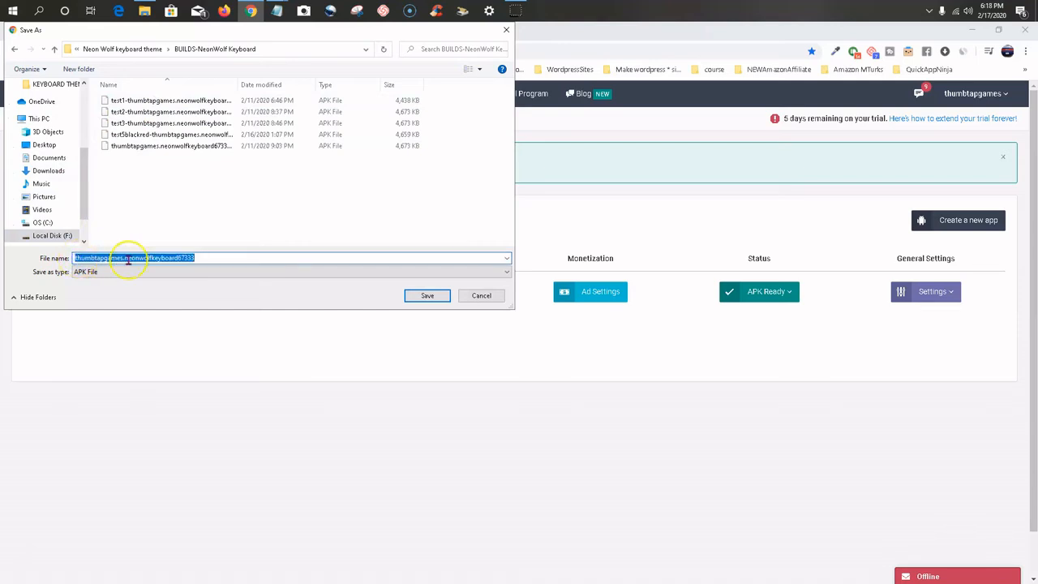
left_click(128, 259)
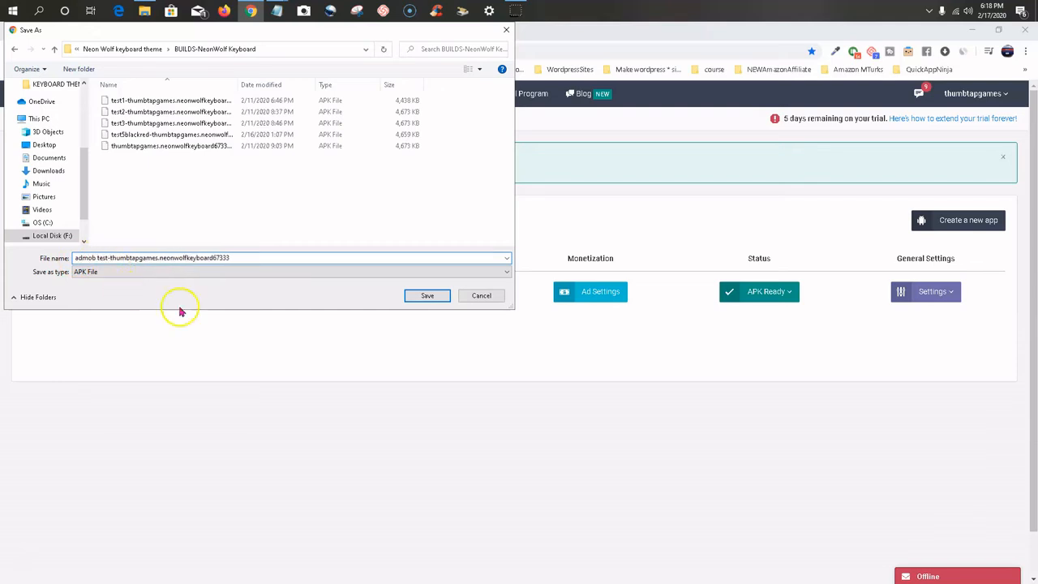
left_click(425, 296)
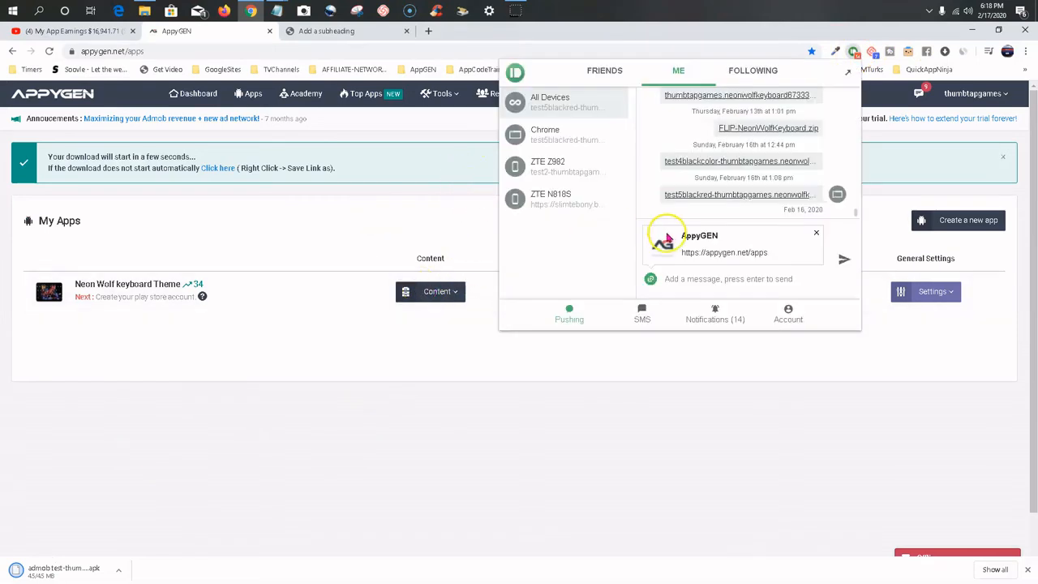
Attach the admob test APK from the BUILDS-NeonWolf Keyboard folder to a Pushbullet message for transfer to the phone.
left_click(144, 11)
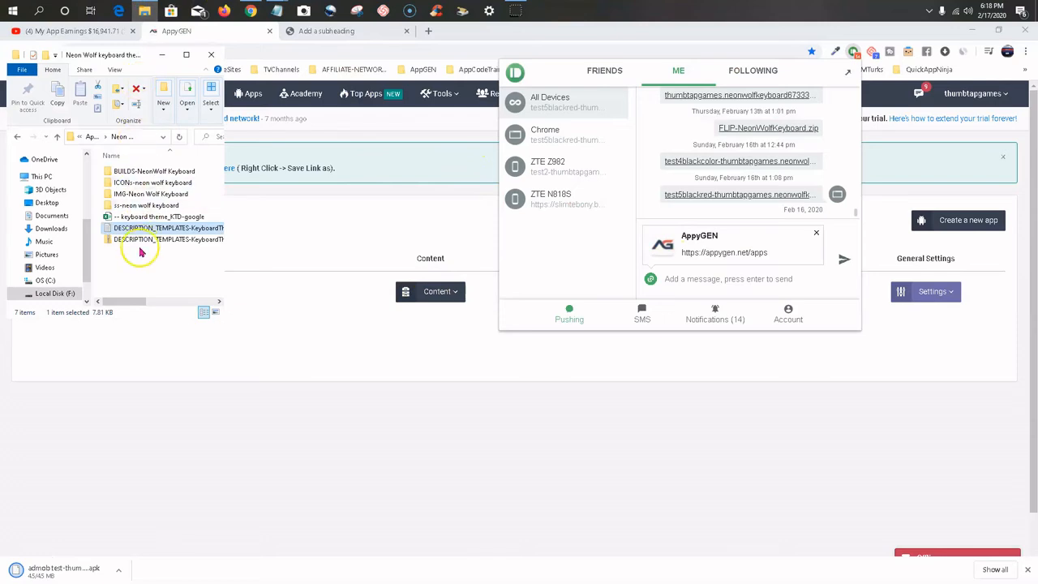
double_click(135, 171)
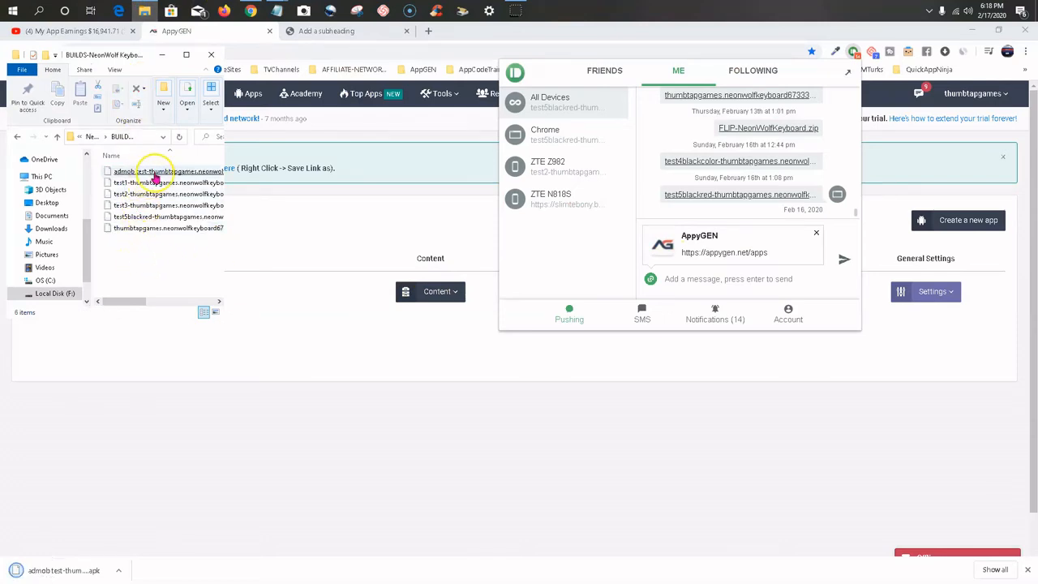
left_click(154, 175)
left_click_drag(157, 173, 696, 289)
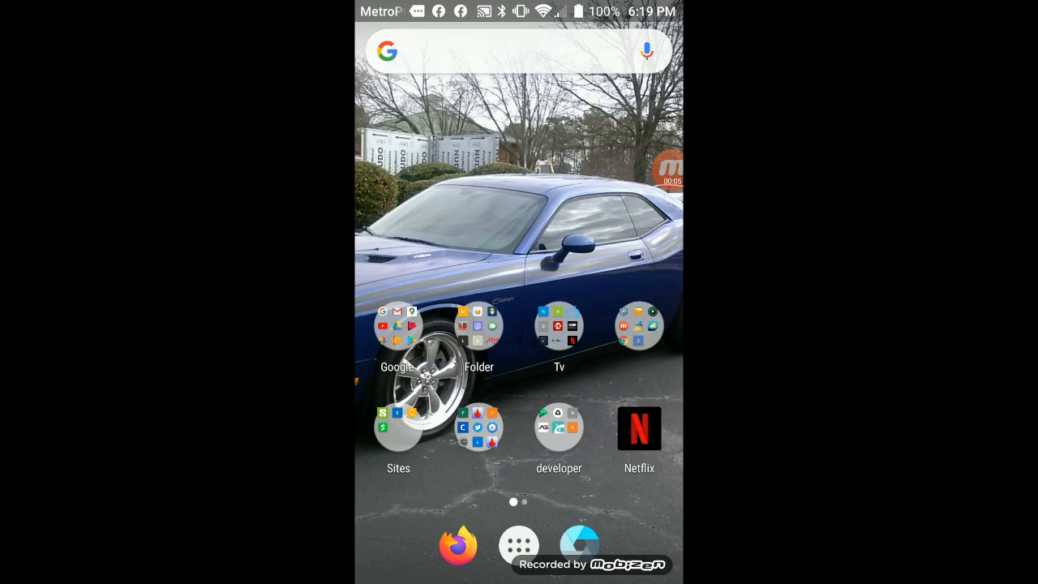
On the phone, open Pushbullet and download the received admob test APK.
left_click(478, 326)
left_click(546, 318)
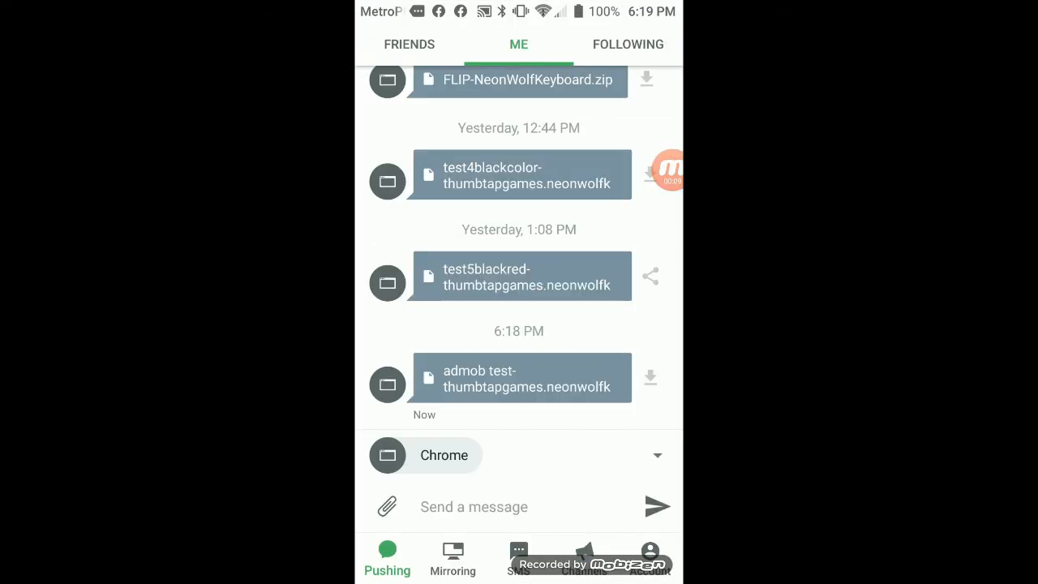
left_click(650, 377)
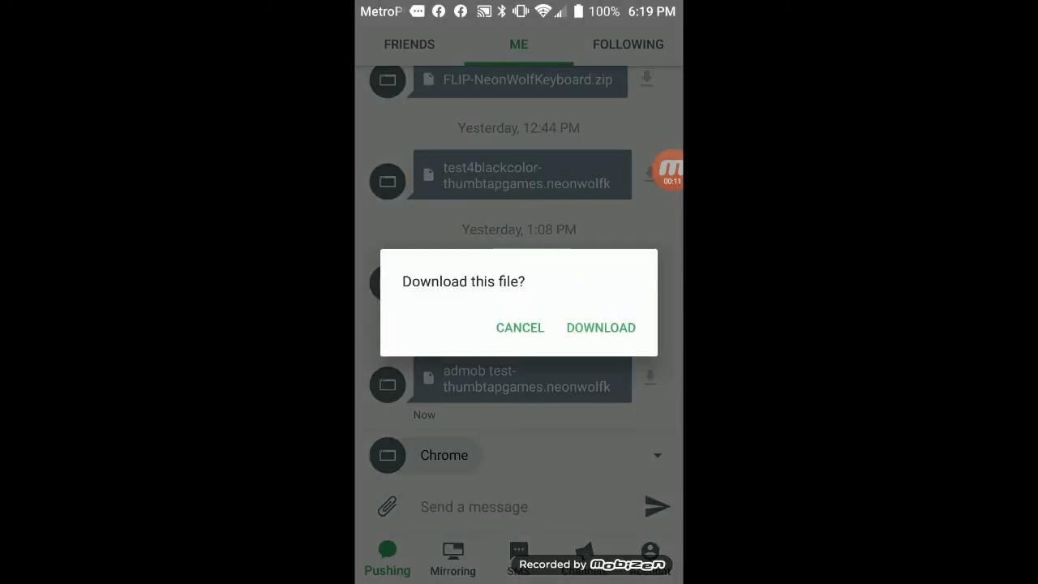
left_click(600, 328)
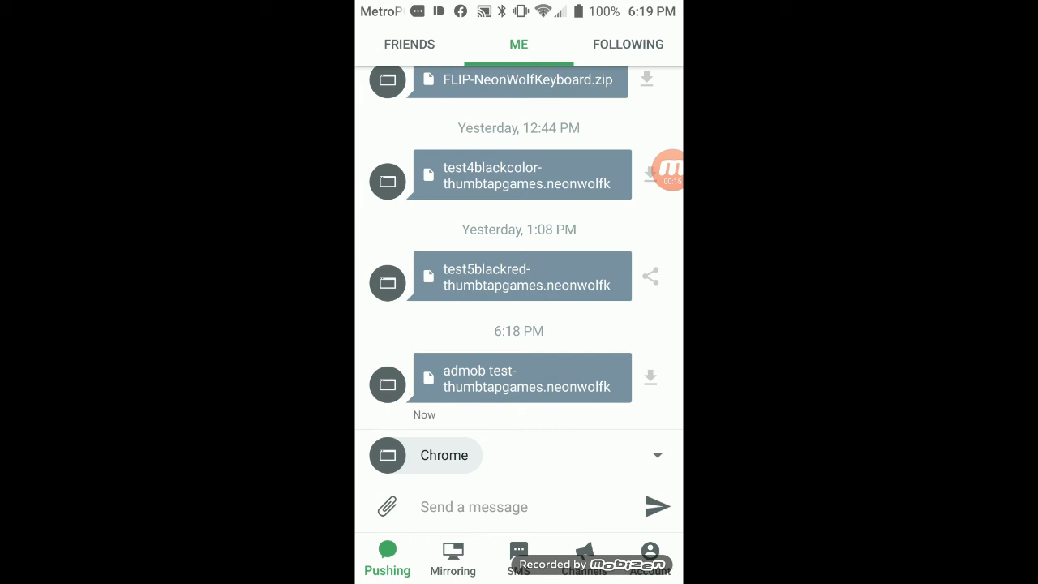
Install the downloaded APK as an update to Neon Wolf keyboard Theme and launch the app.
left_click(522, 377)
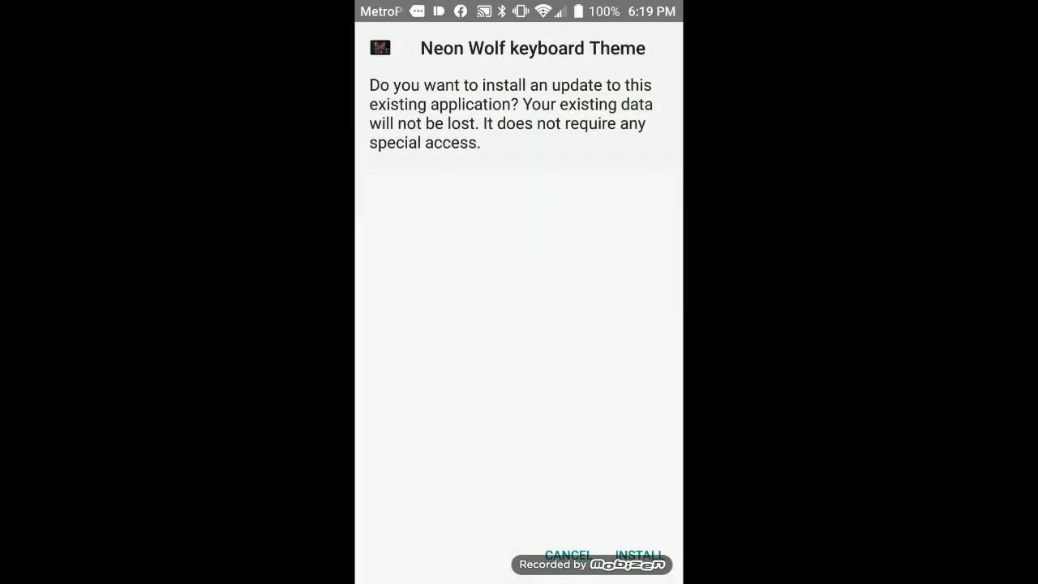
left_click(639, 554)
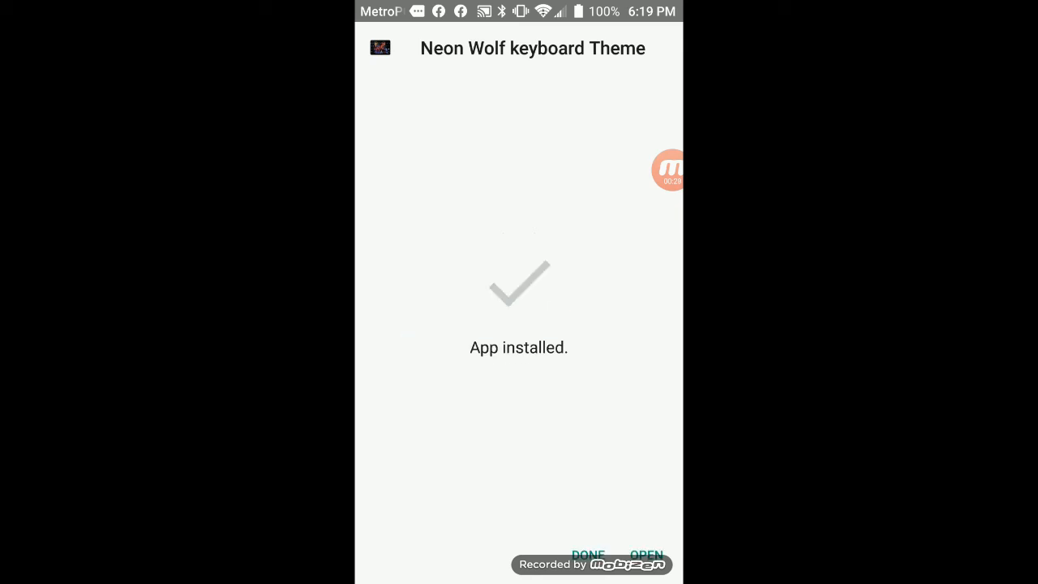
left_click(646, 555)
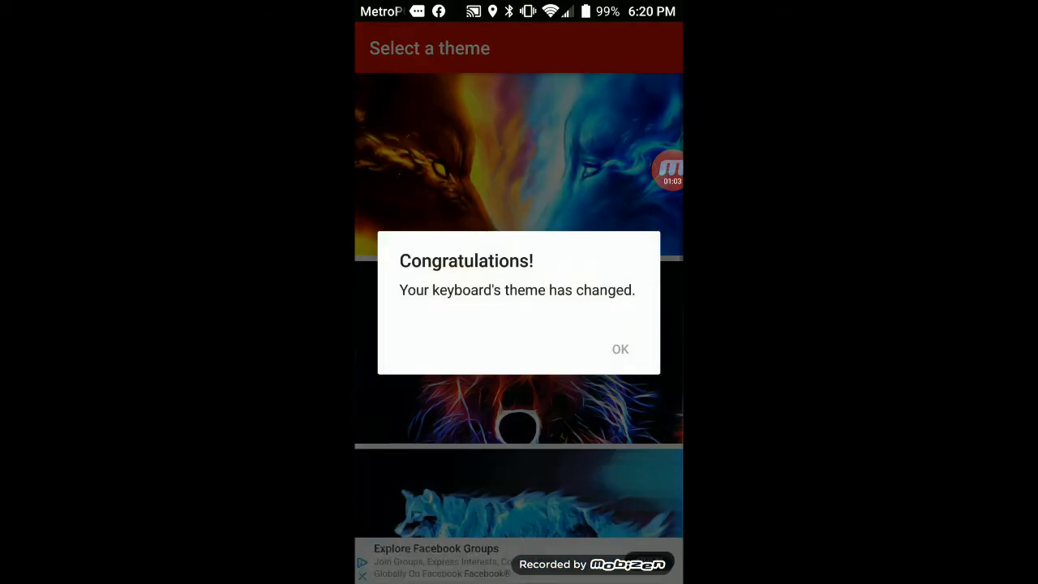
Dismiss the theme change confirmation and close the interstitial ad to return to the theme selection.
left_click(620, 349)
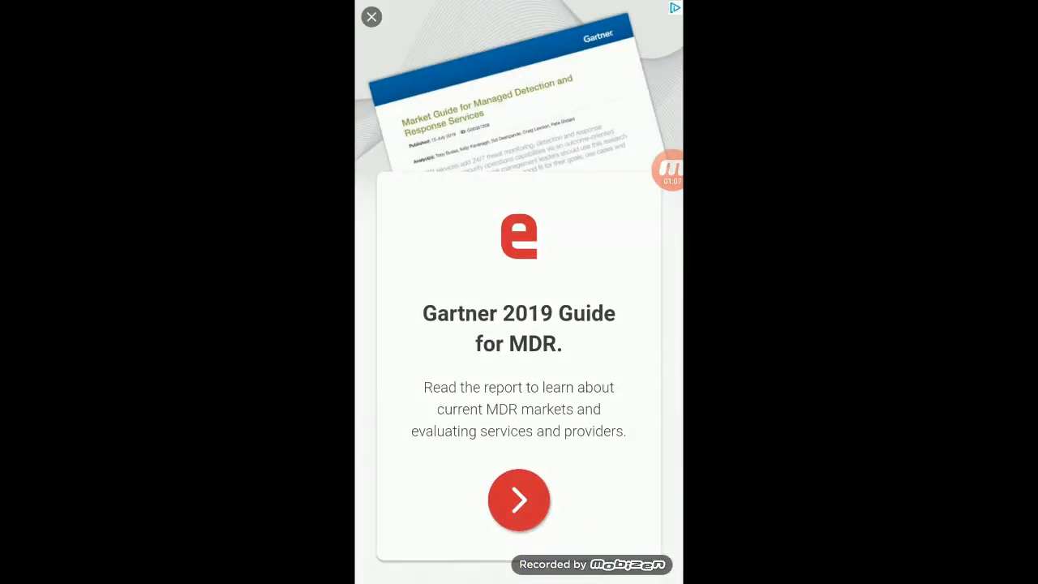
left_click(371, 17)
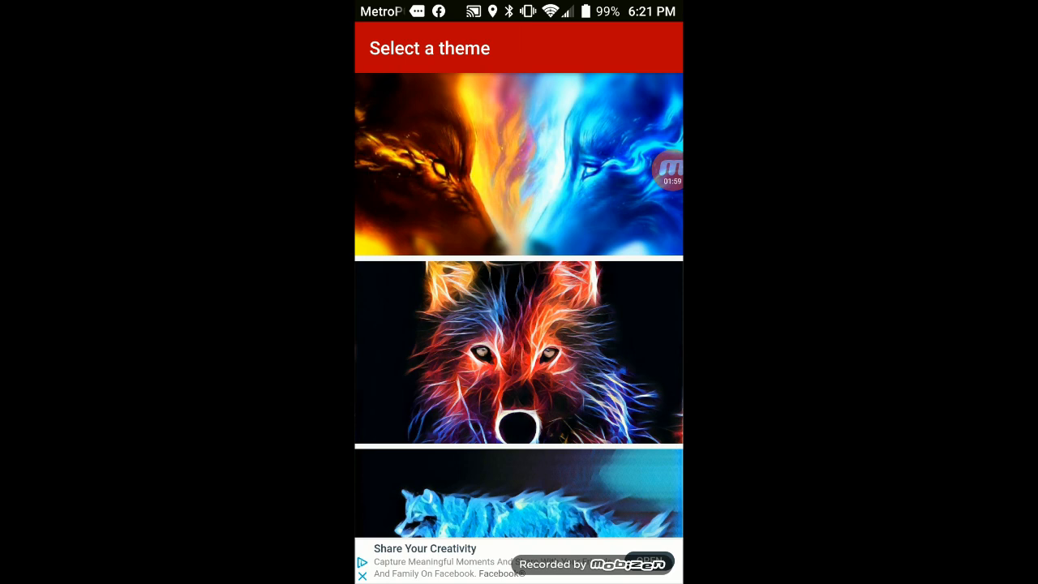
left_click(670, 168)
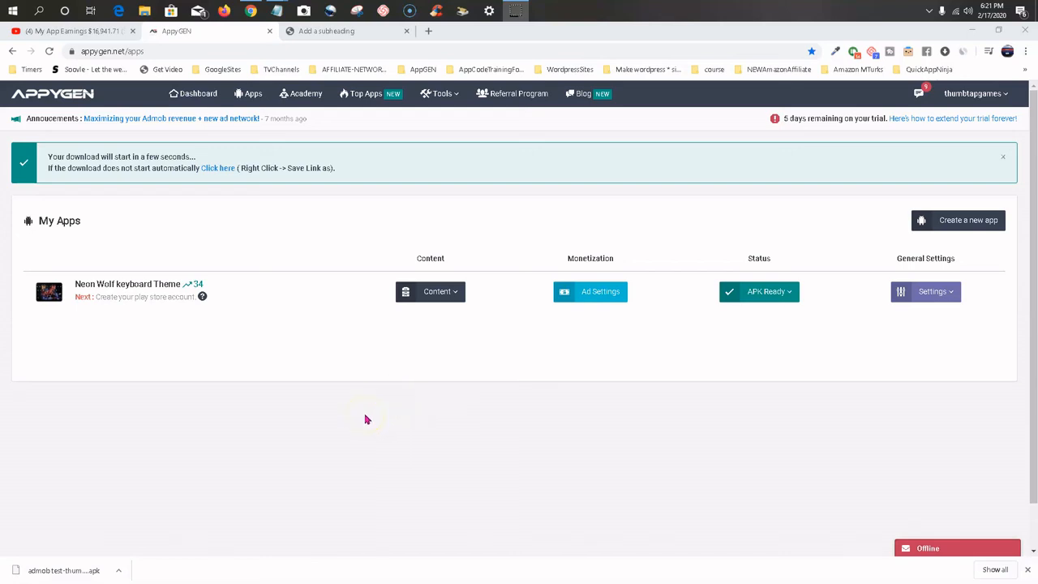
Switch from the AppyGEN apps page to the "Add a subheading" training slides and review the Admob Monetization topics.
left_click(510, 415)
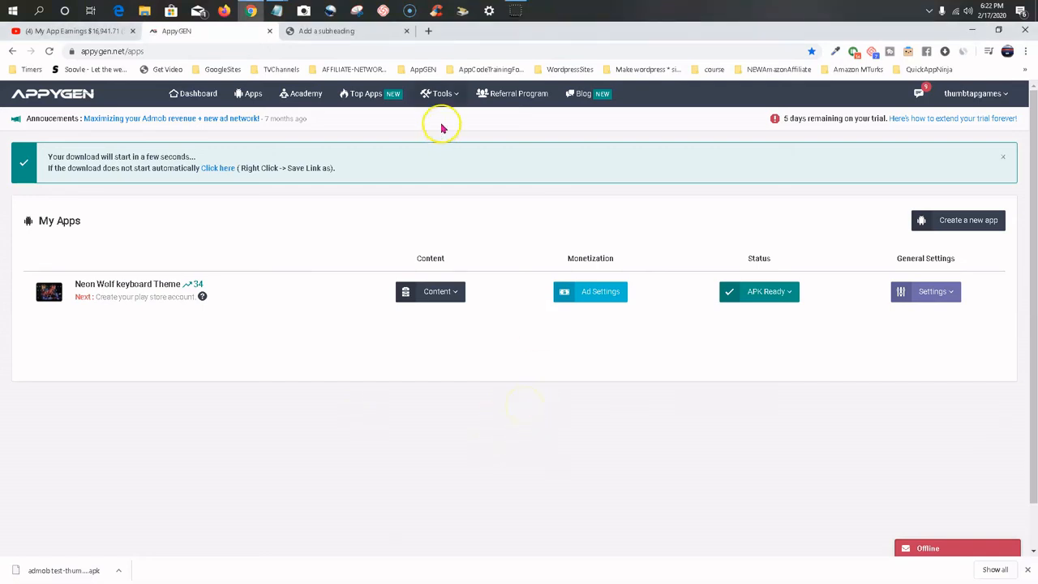
left_click(364, 33)
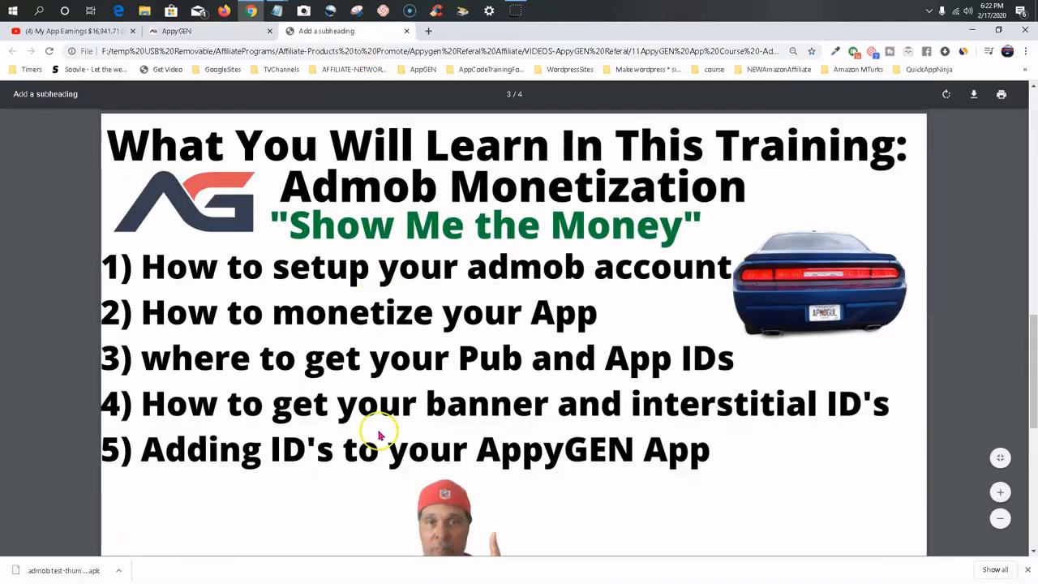